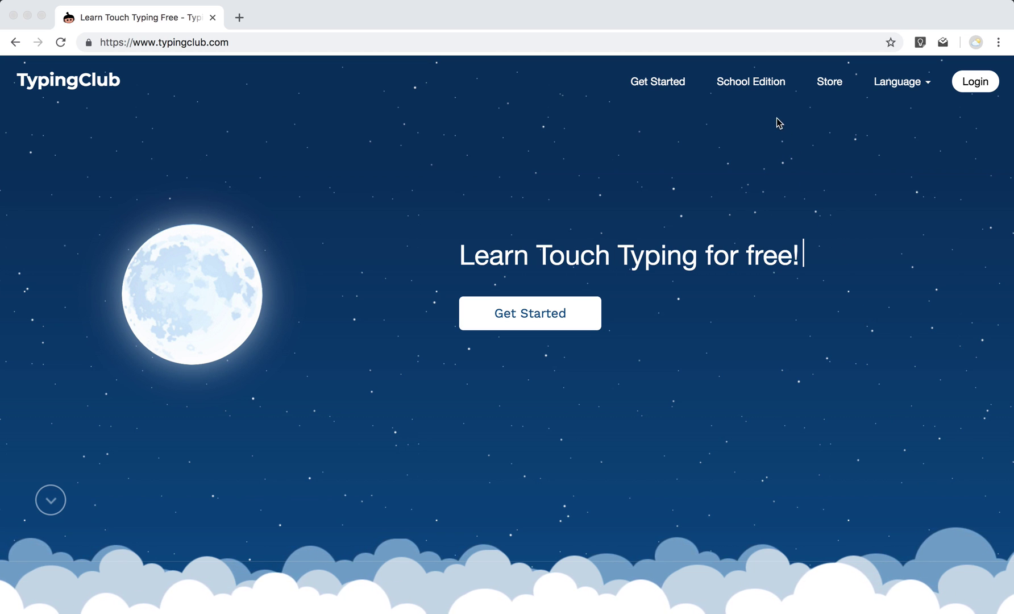
# Open the School Edition information page from the top navigation.
pyautogui.click(769, 85)
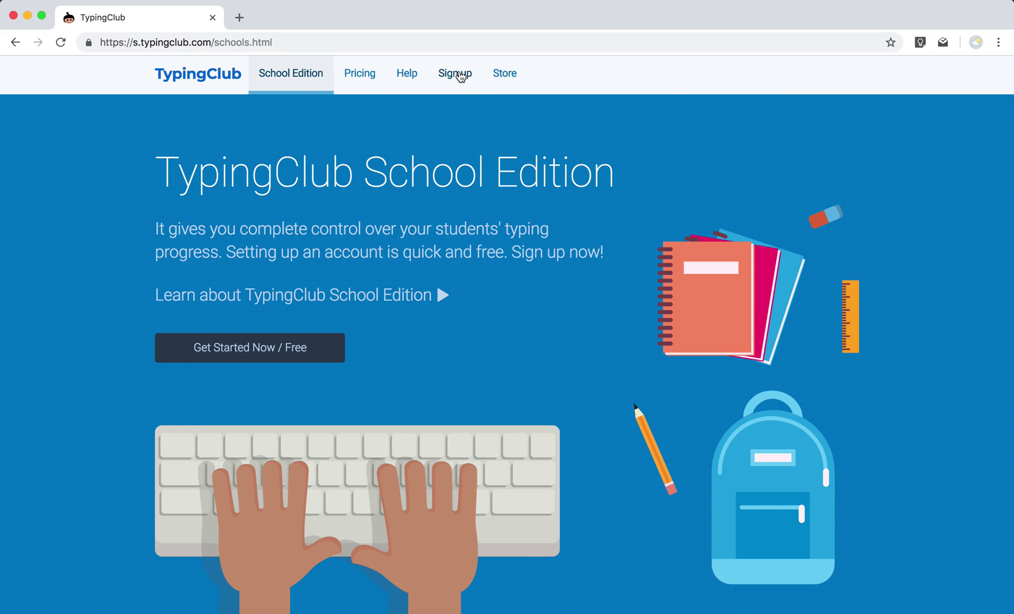
# Open the School Edition sign-up page and choose the Teacher account type.
pyautogui.click(461, 77)
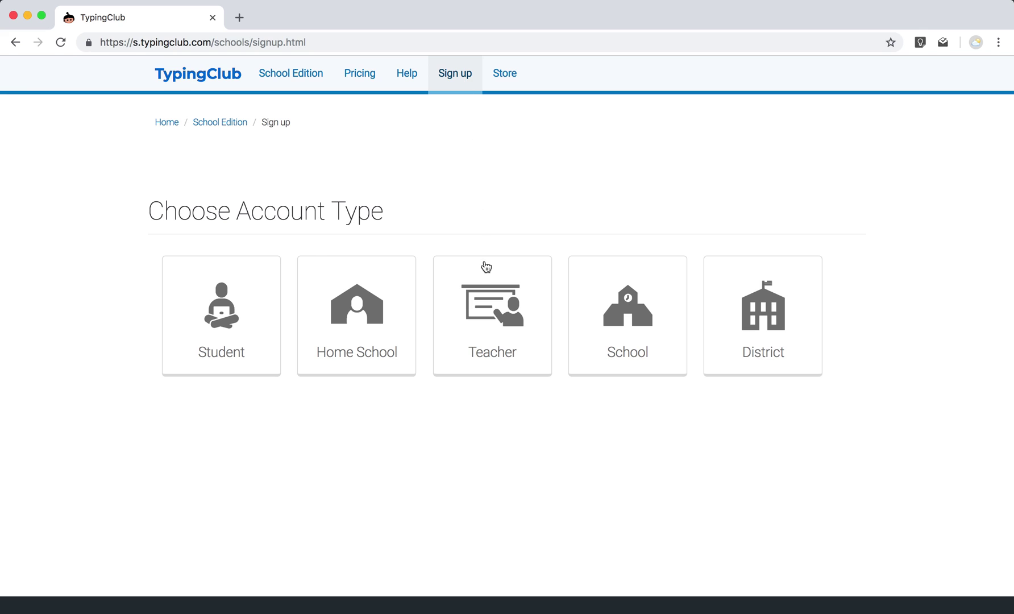
pyautogui.click(493, 303)
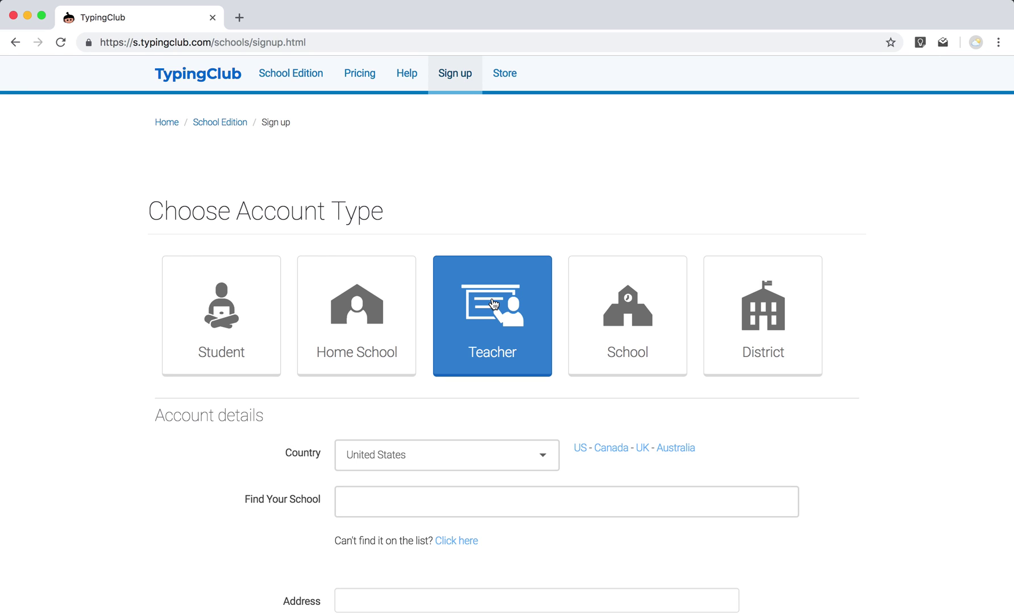
pyautogui.scroll(-3, 493, 304)
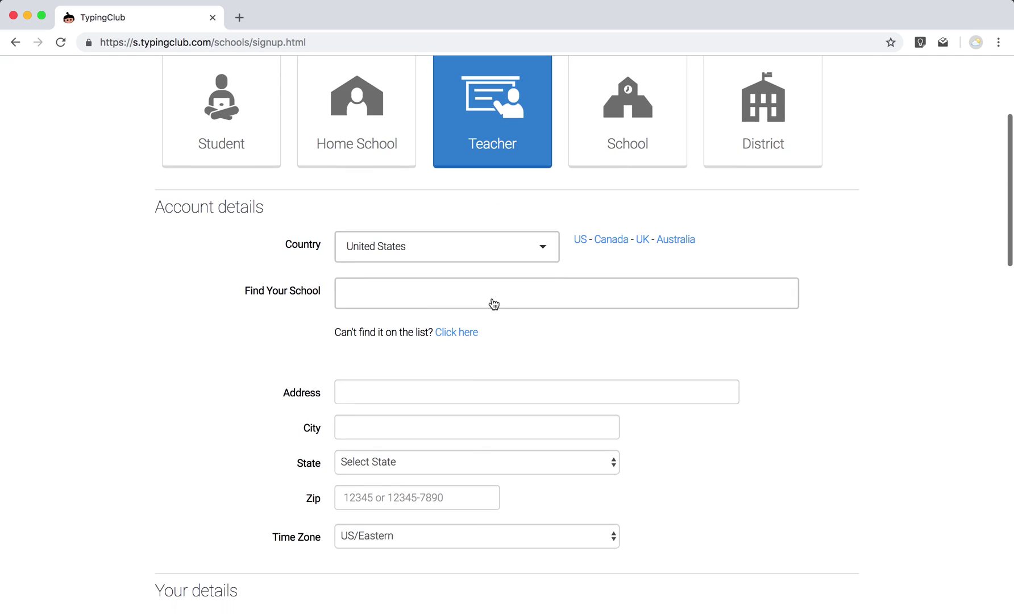
# Search Find Your School for 'Montgom', then clear the search and close the suggestions.
pyautogui.click(513, 298)
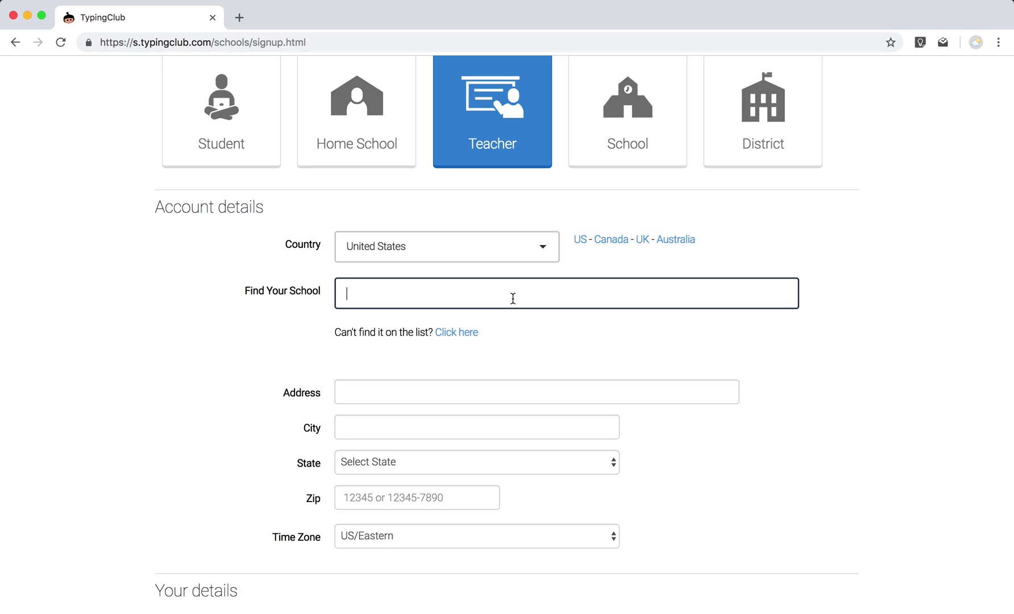
pyautogui.write('Montgom')
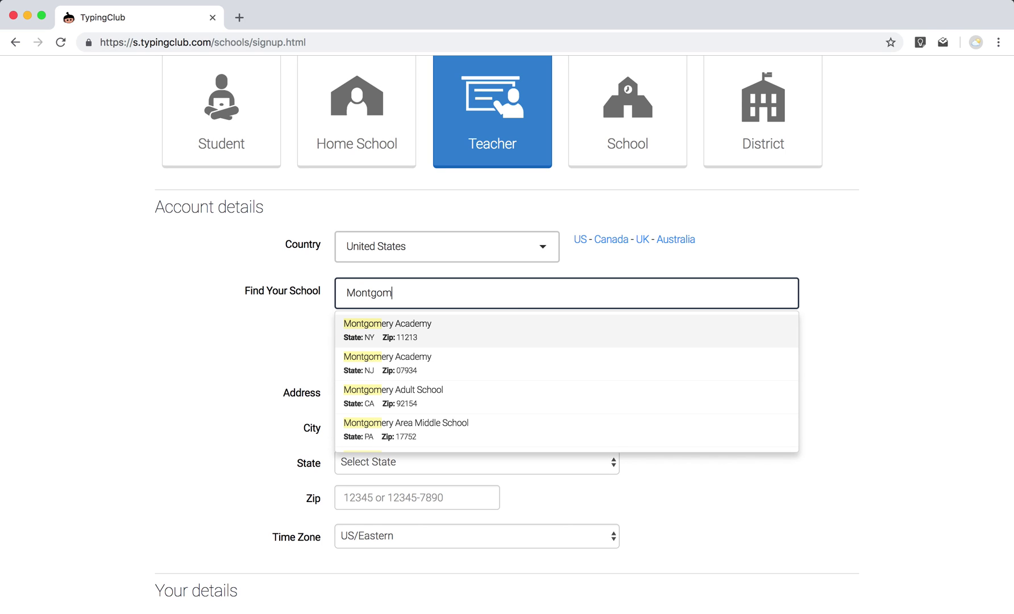
pyautogui.click(474, 296)
pyautogui.press('BackSpace')
pyautogui.press('BackSpace')
pyautogui.press('BackSpace')
pyautogui.press('BackSpace')
pyautogui.press('BackSpace')
pyautogui.press('BackSpace')
pyautogui.press('BackSpace')
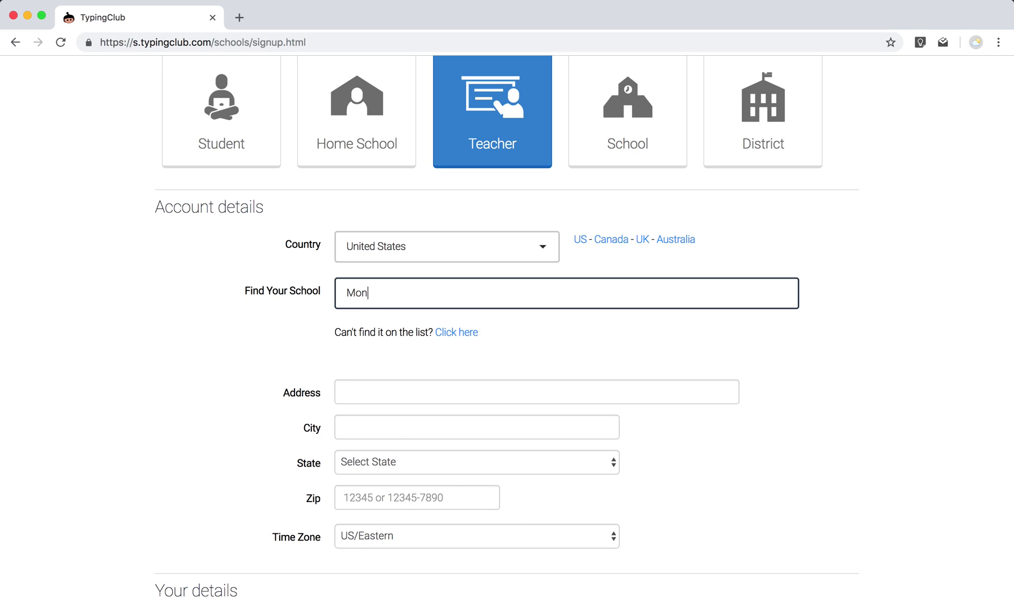
pyautogui.click(306, 333)
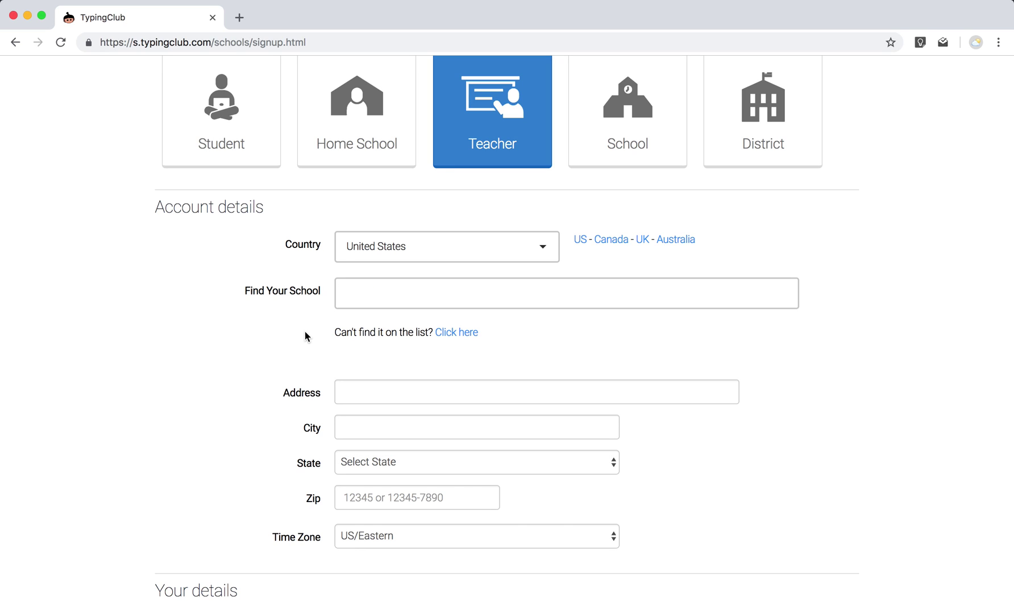
# Name the account 'My School' and fill in the phone number.
pyautogui.click(463, 334)
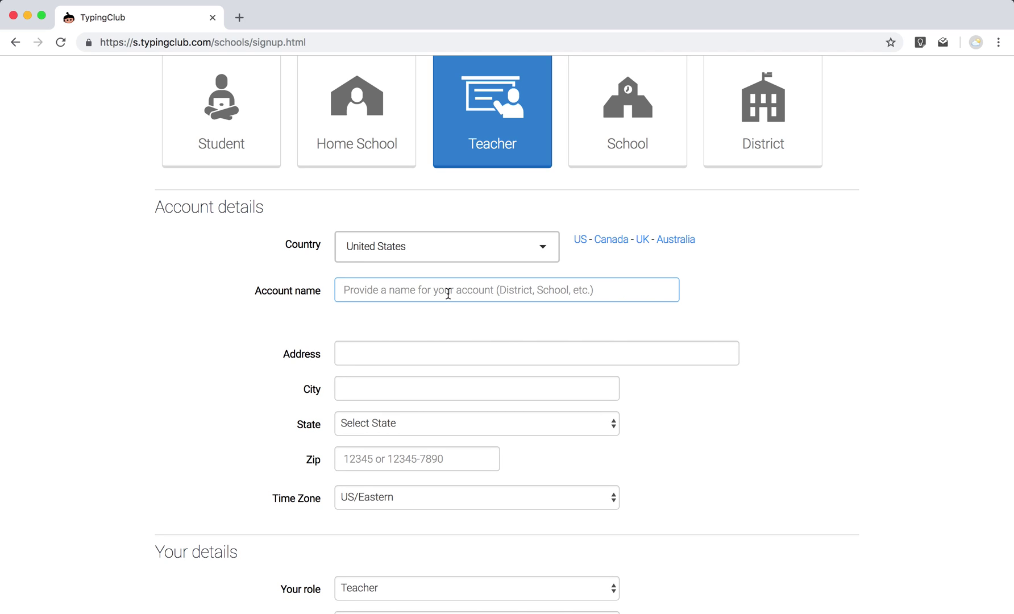
pyautogui.write('My School')
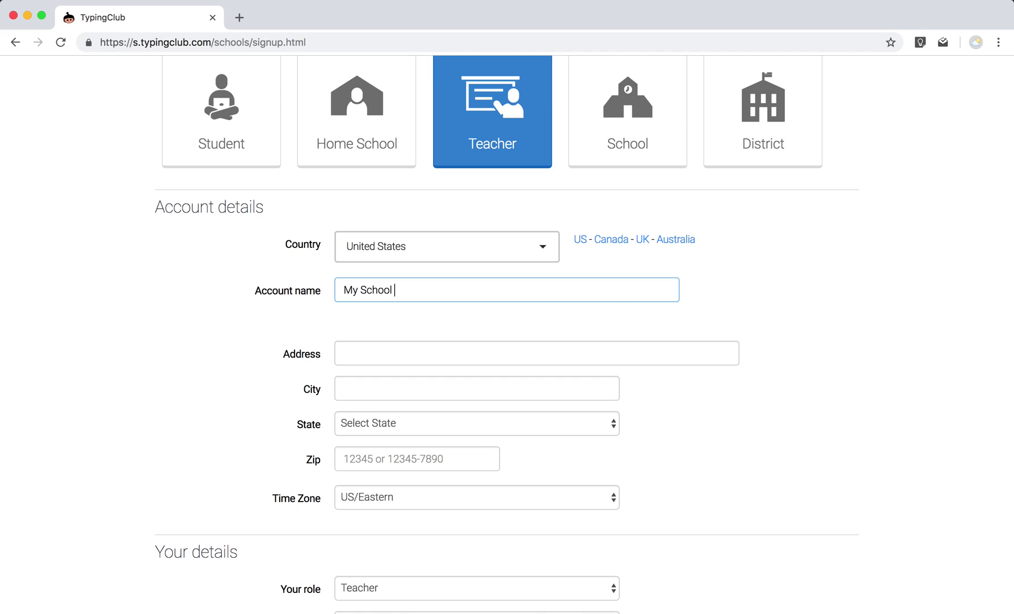
pyautogui.write('5-1234')
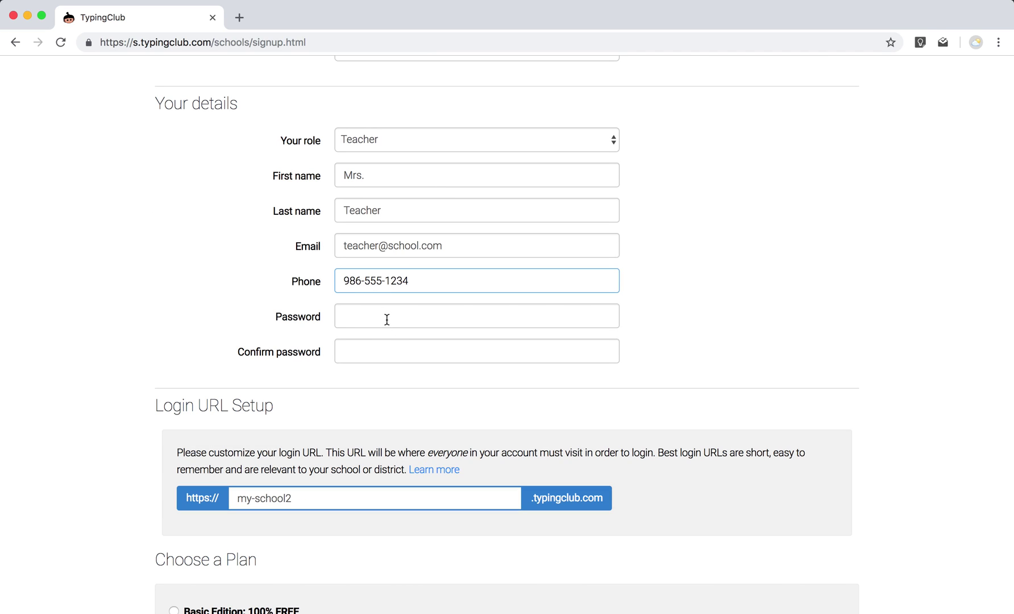
# Enter the account password and repeat it in the confirmation field.
pyautogui.click(386, 319)
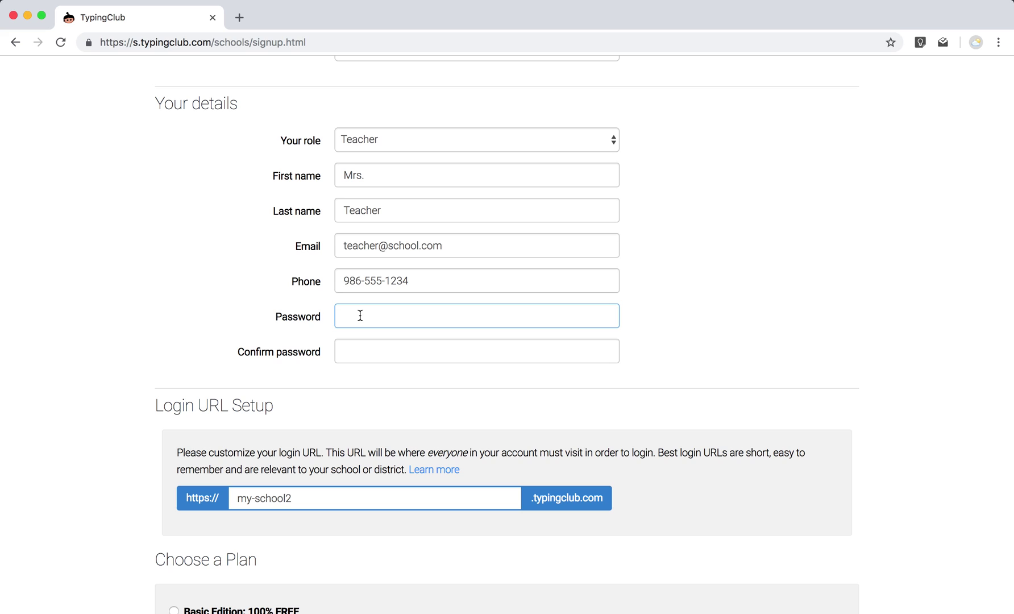
pyautogui.write('pa')
pyautogui.click(359, 344)
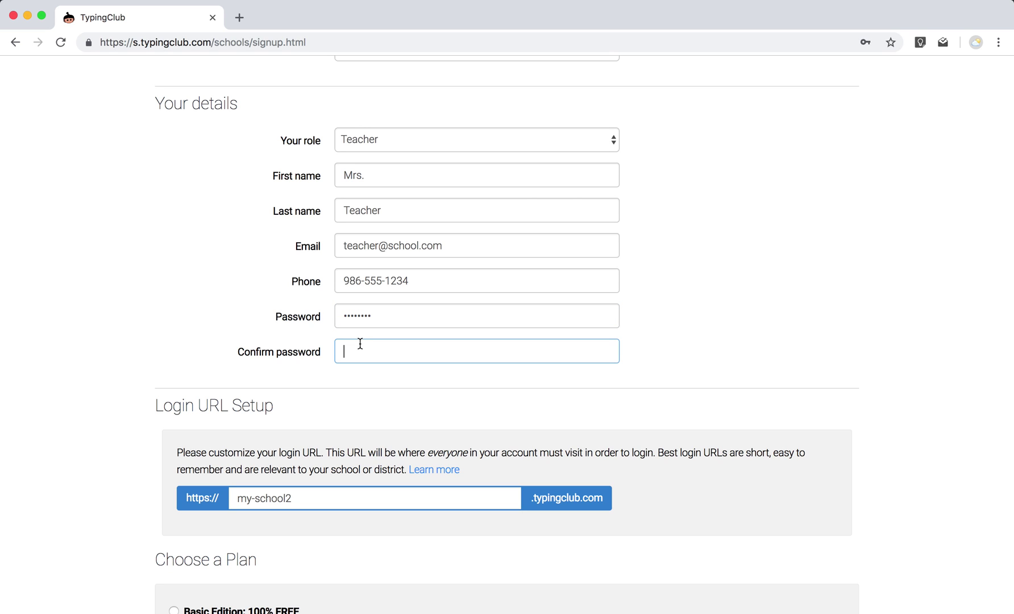
pyautogui.write('password')
pyautogui.scroll(-1, 358, 344)
pyautogui.scroll(-5, 139, 231)
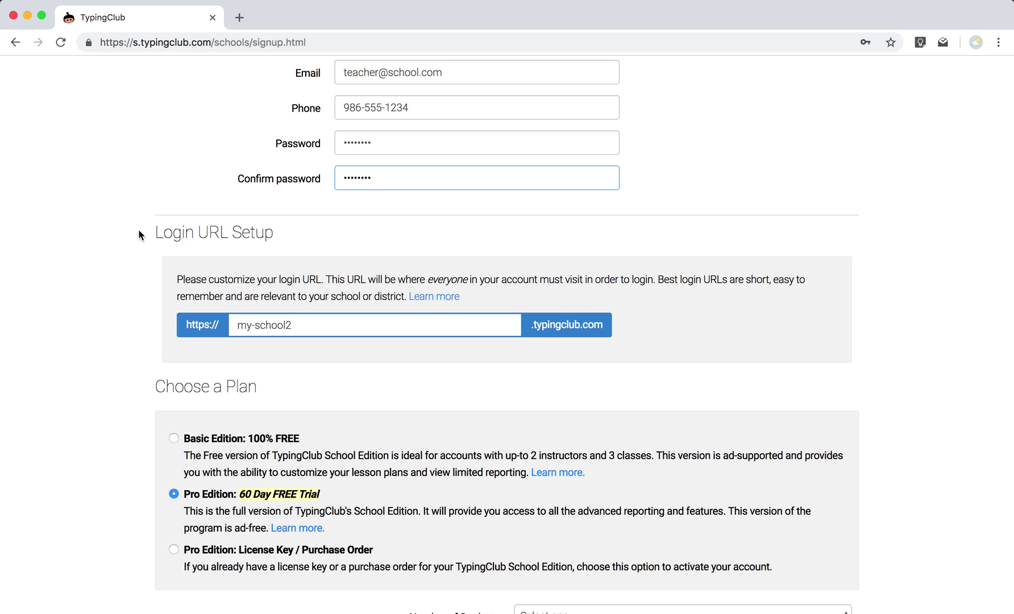
# Set Number of Students to 100-500.
pyautogui.scroll(-5, 305, 326)
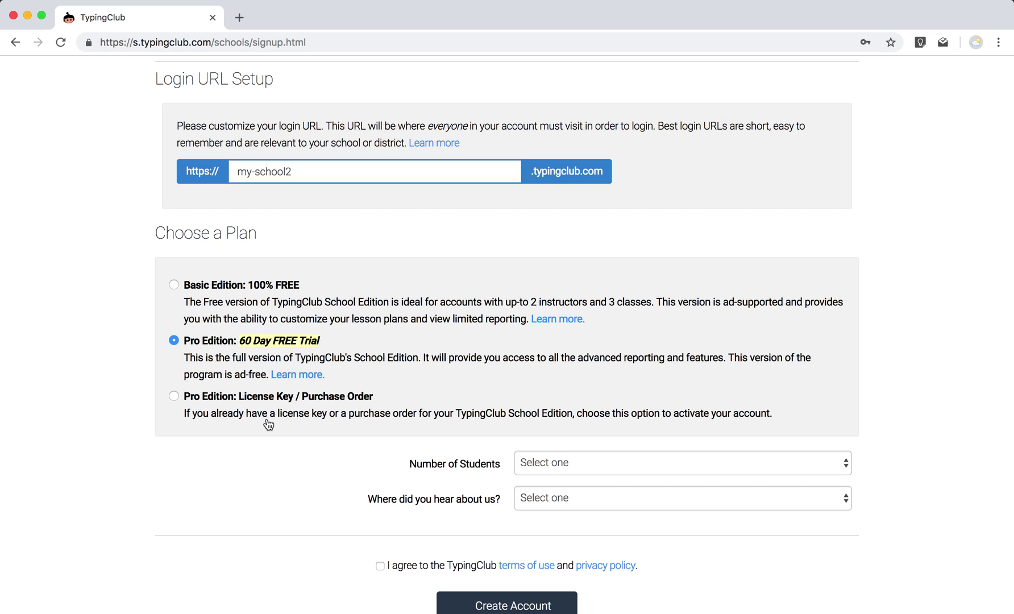
pyautogui.scroll(-4, 267, 422)
pyautogui.click(687, 344)
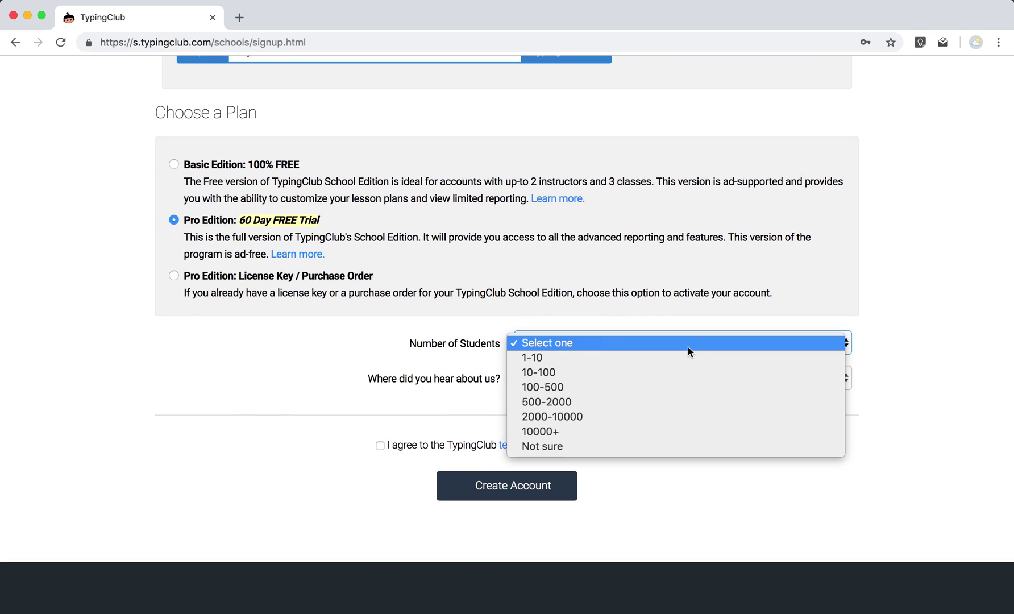
pyautogui.click(690, 386)
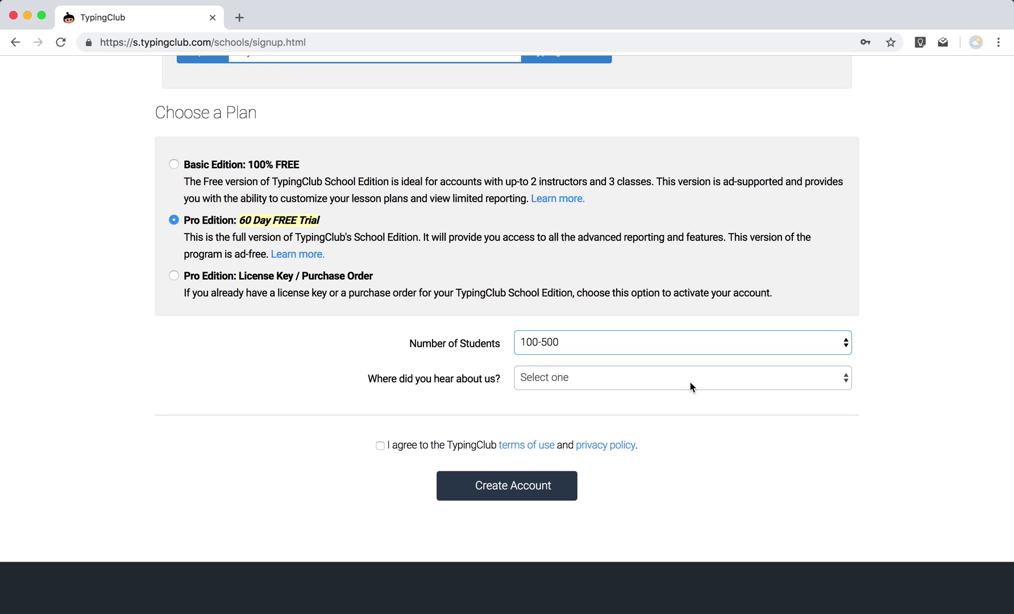
# Pick Web Search as the referral source, accept the terms, and create the account.
pyautogui.click(692, 387)
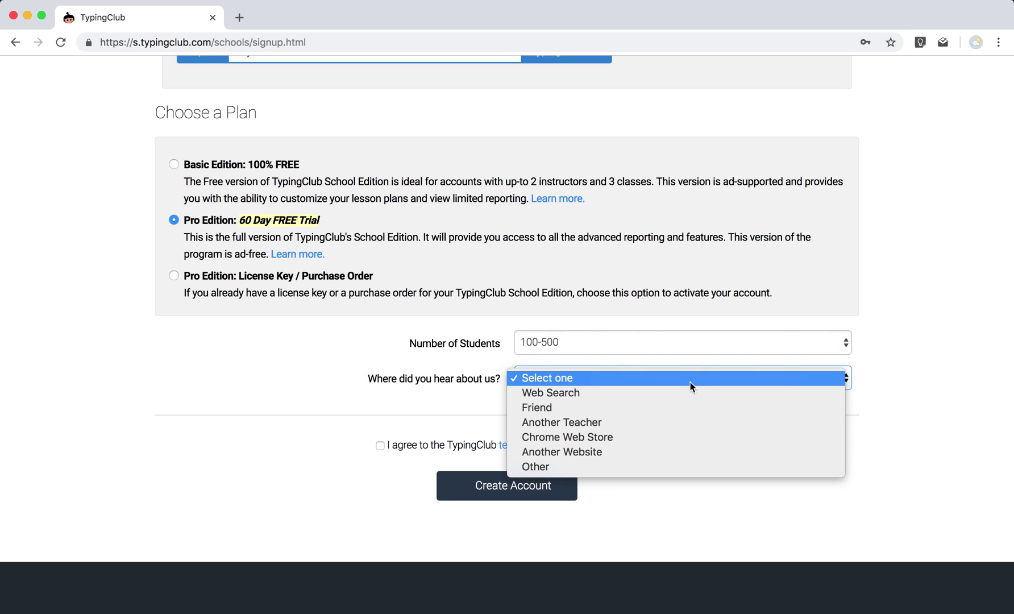
pyautogui.click(691, 391)
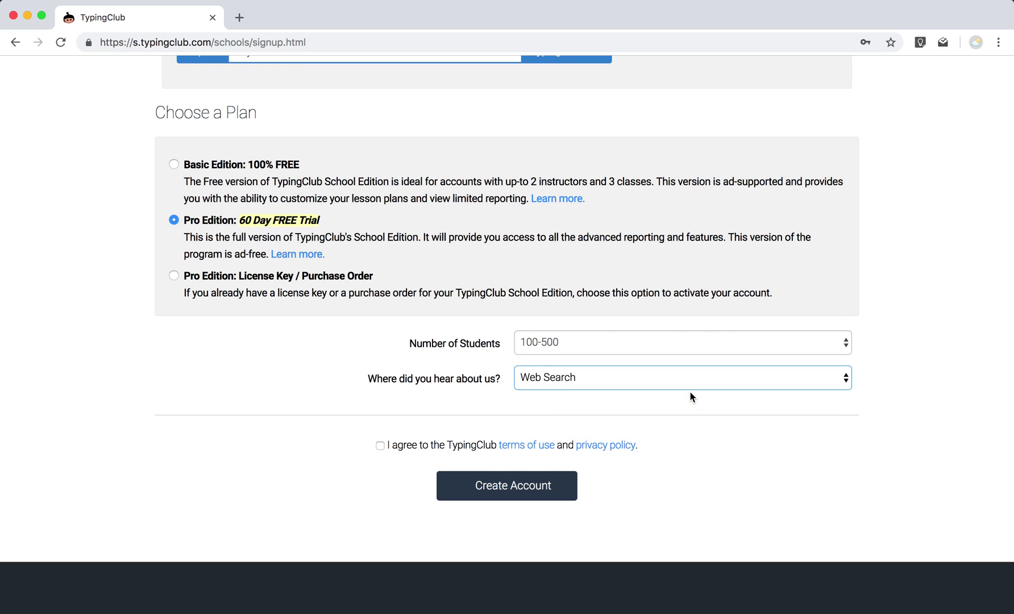
pyautogui.click(380, 446)
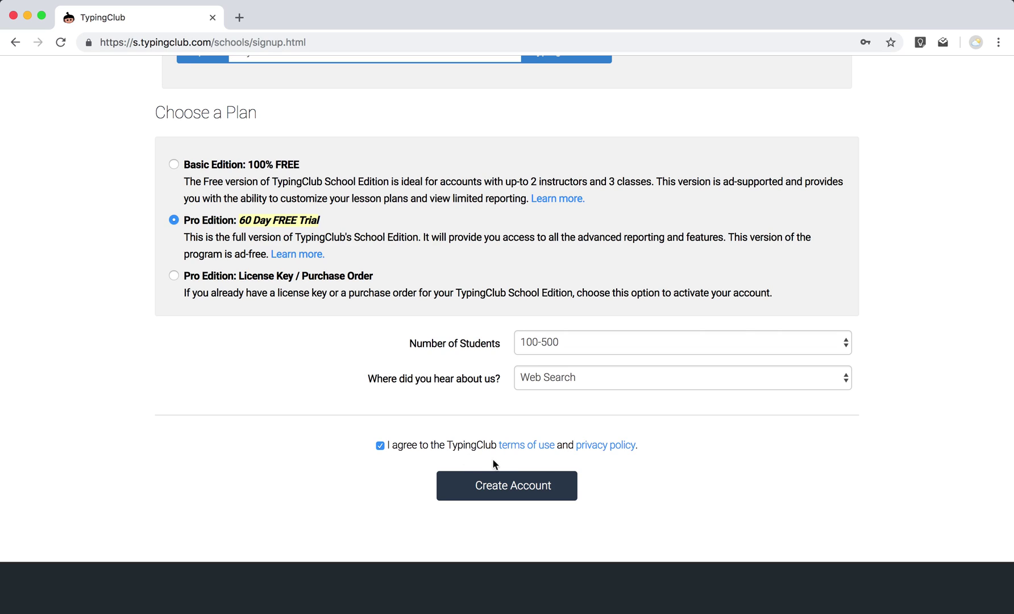
pyautogui.click(501, 484)
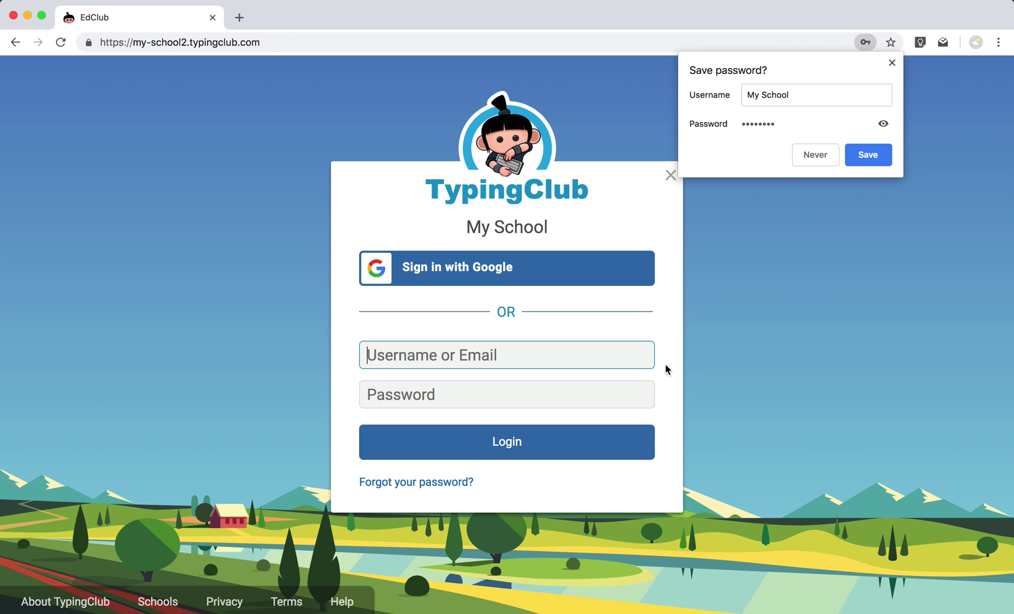
# Sign in with the teacher e-mail and password, dismissing the save-password prompt and welcome dialog.
pyautogui.click(892, 64)
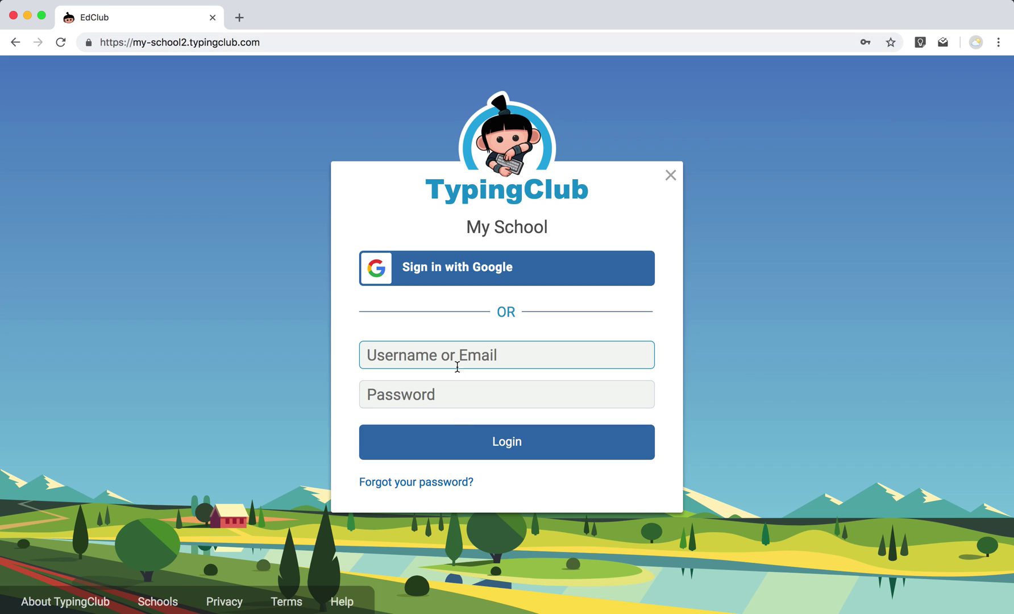
pyautogui.write('teacher@school.com')
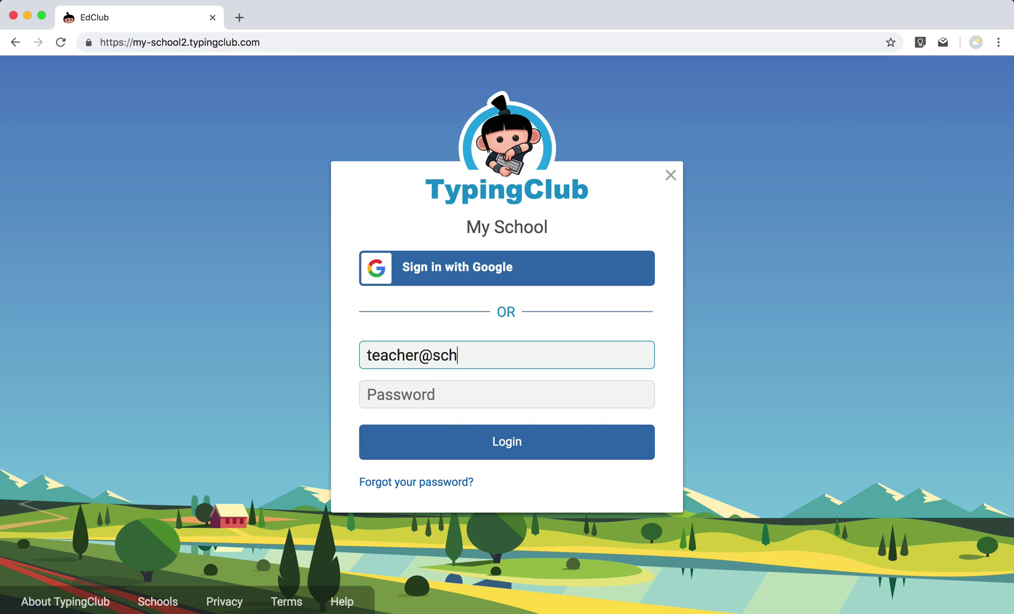
pyautogui.press('Tab')
pyautogui.write('********')
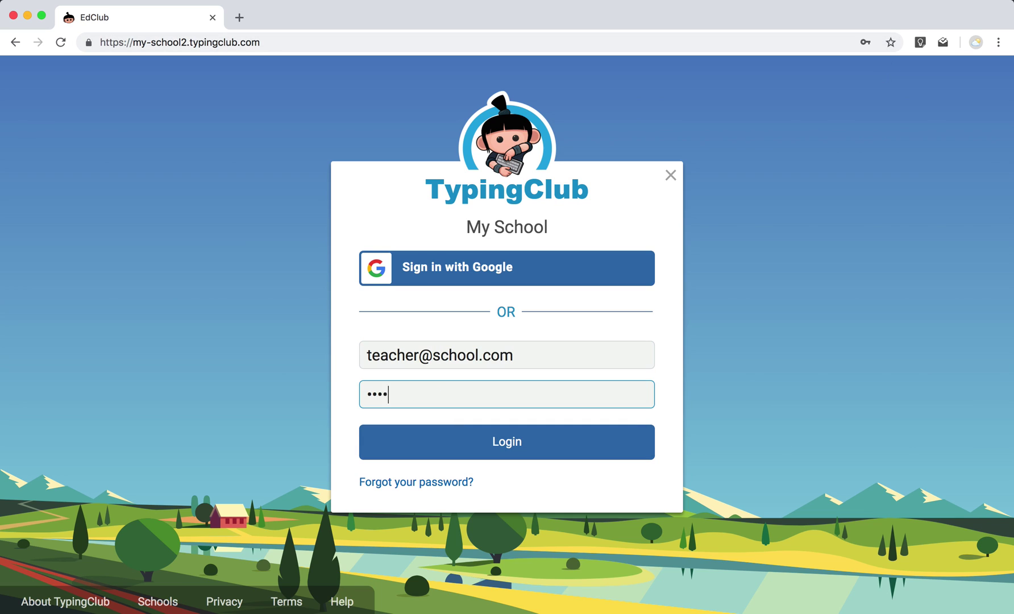
pyautogui.press('Return')
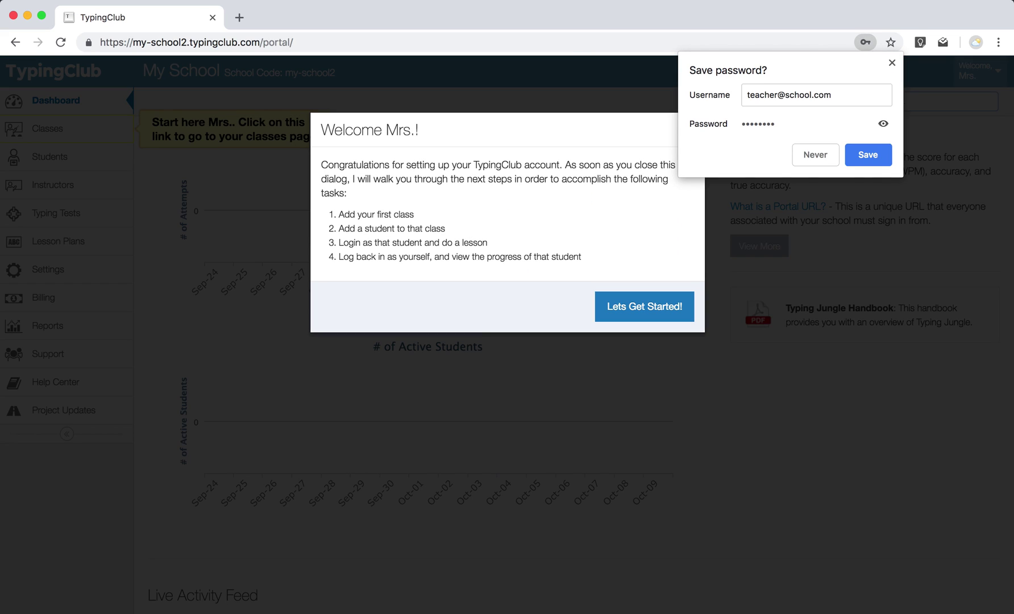
pyautogui.click(892, 63)
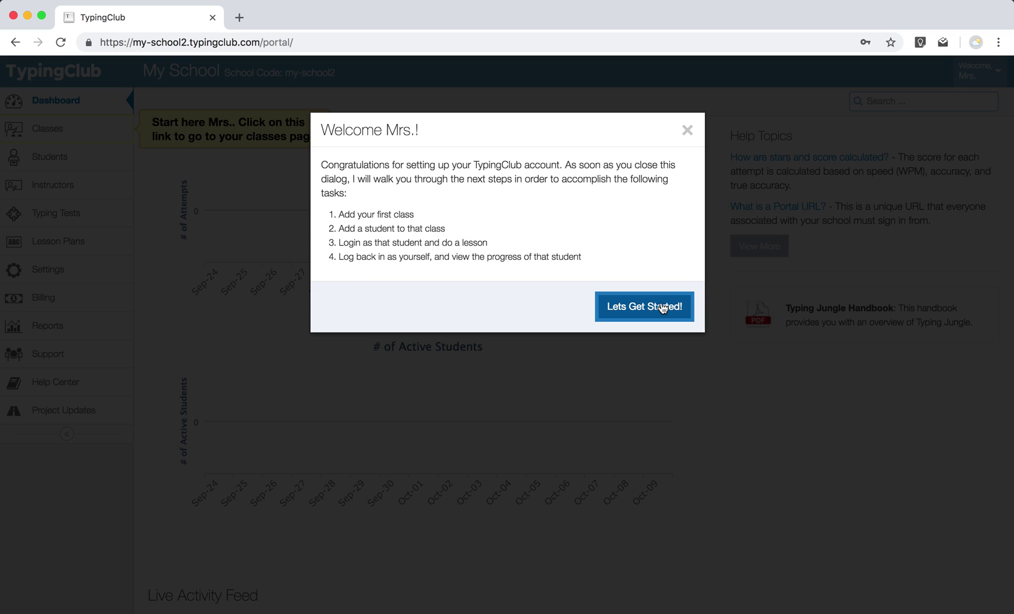
pyautogui.click(687, 132)
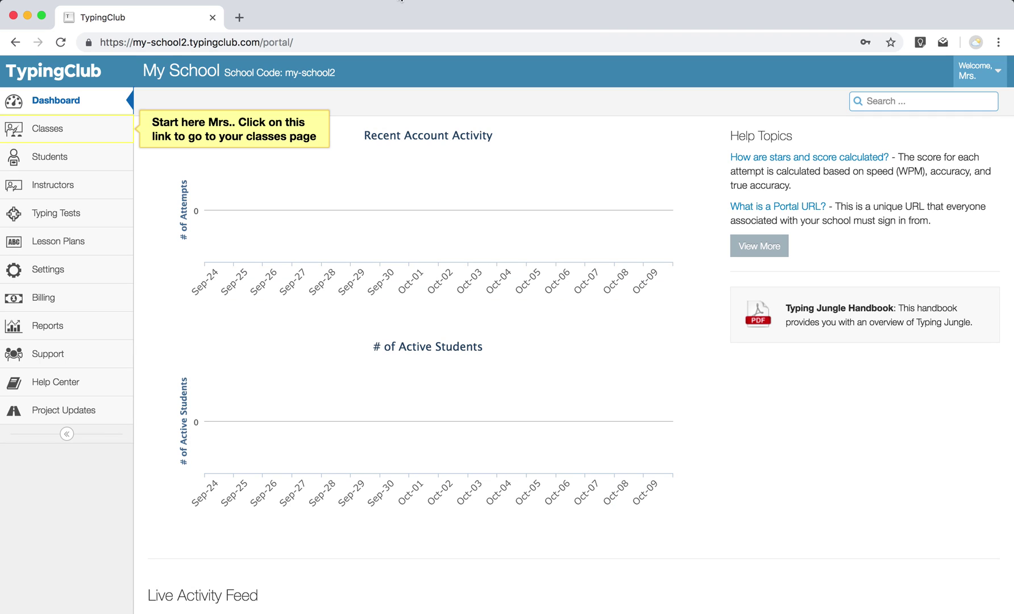
# Add a class named 'Typing Jungle 1819' from the Class Name autofill.
pyautogui.click(83, 141)
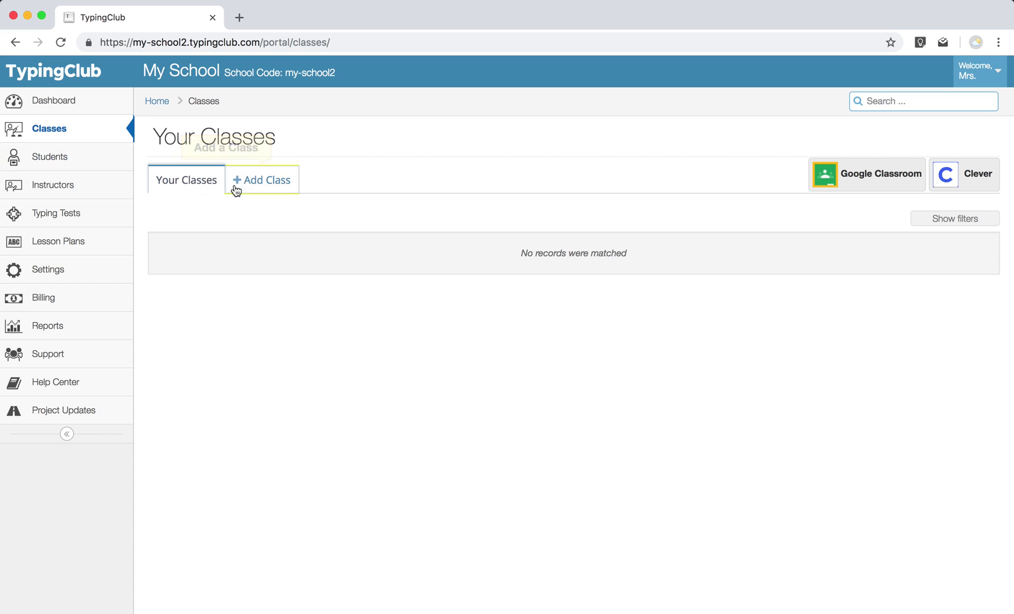
pyautogui.click(259, 181)
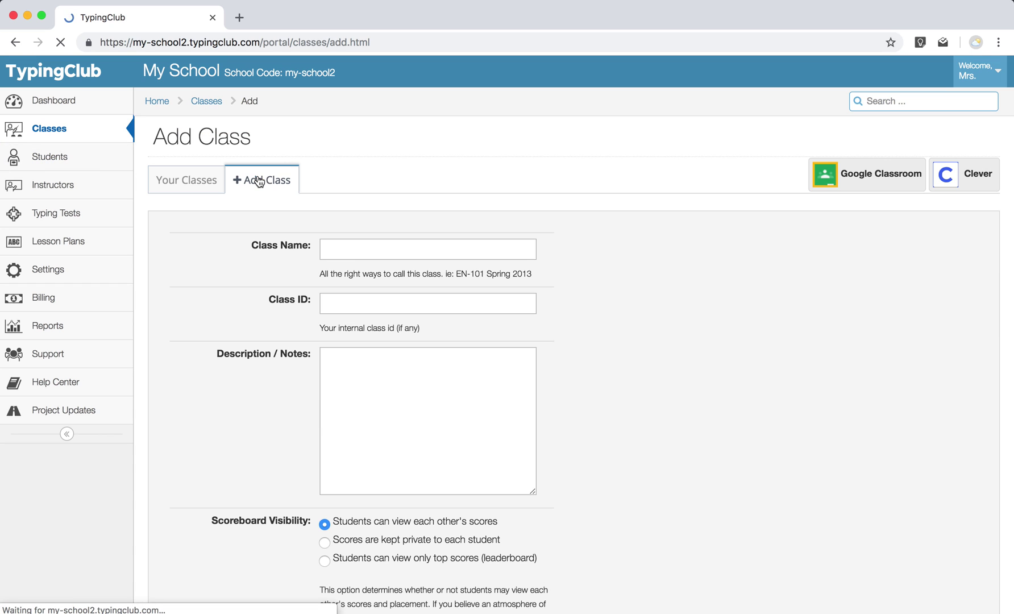
pyautogui.scroll(-4, 328, 326)
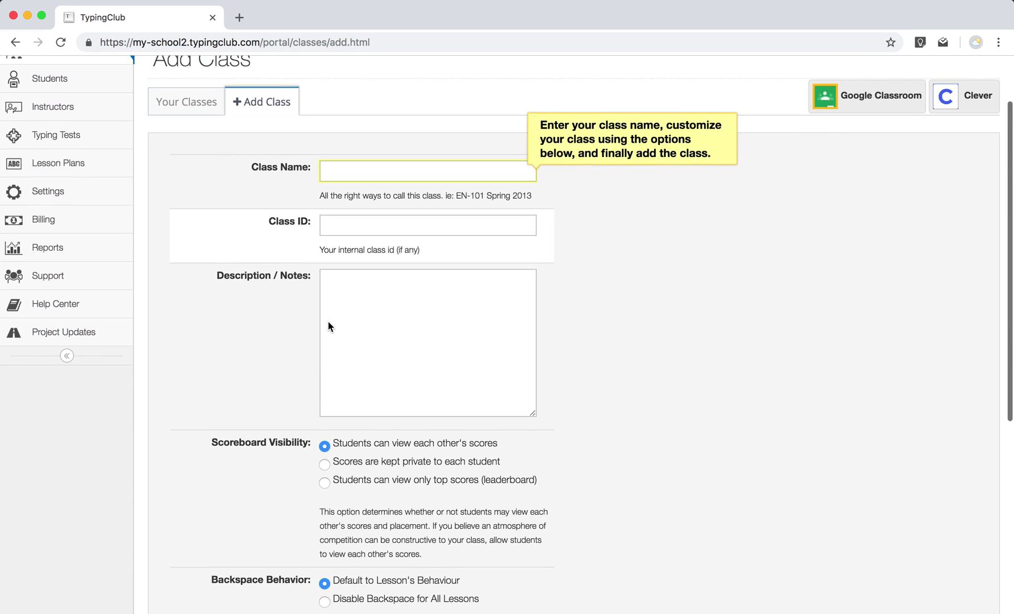
pyautogui.scroll(3, 341, 273)
pyautogui.click(357, 208)
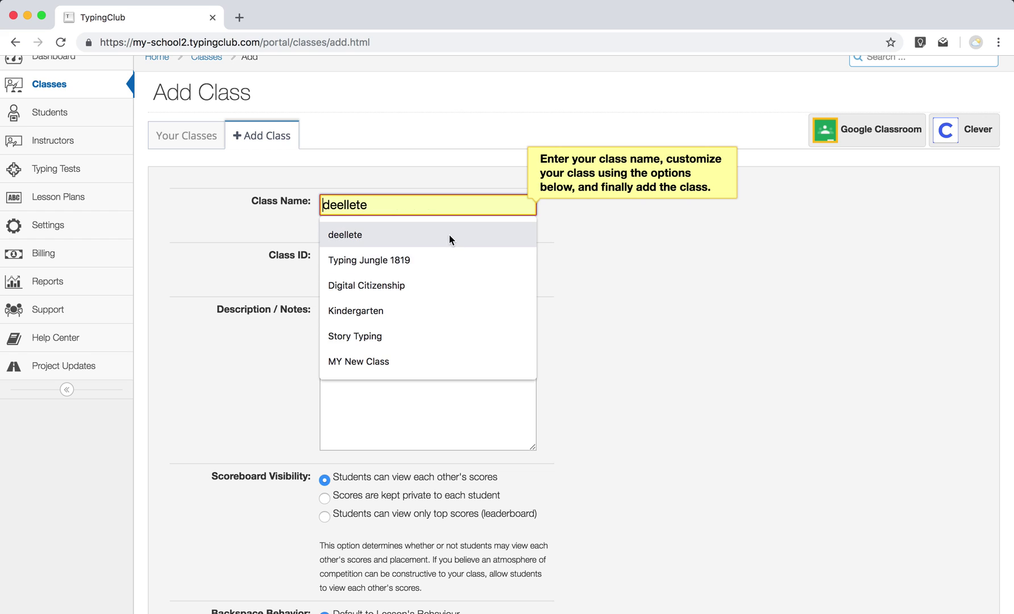
pyautogui.click(441, 260)
pyautogui.scroll(-1, 567, 341)
pyautogui.scroll(-5, 568, 342)
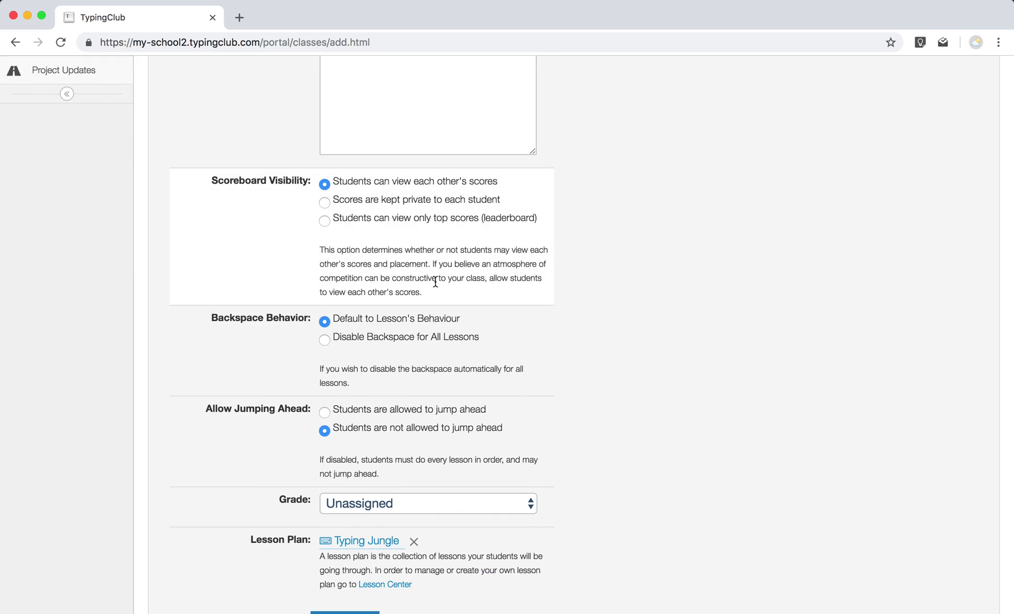
pyautogui.scroll(-2, 432, 393)
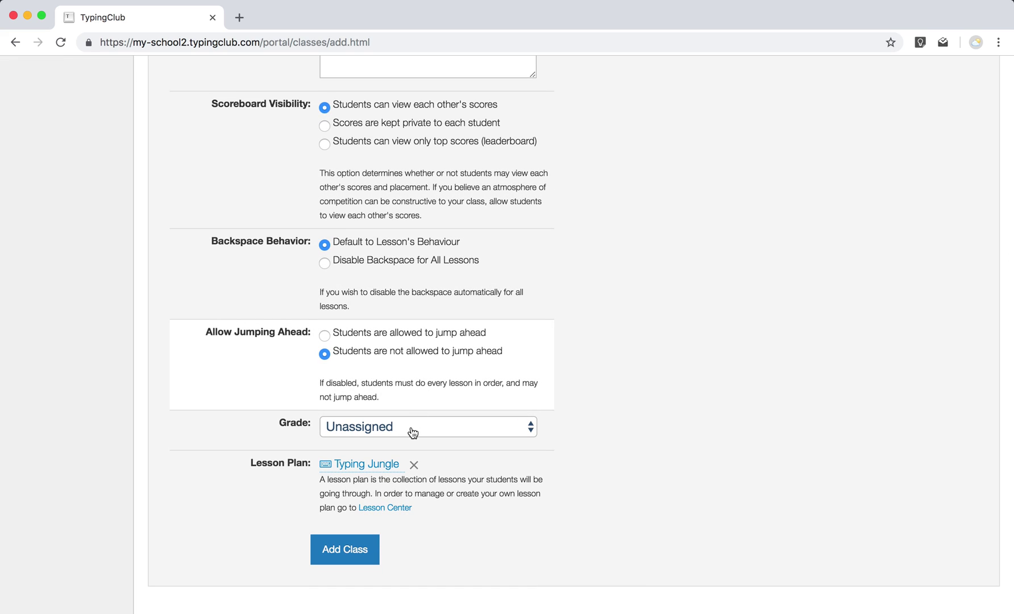
pyautogui.click(371, 554)
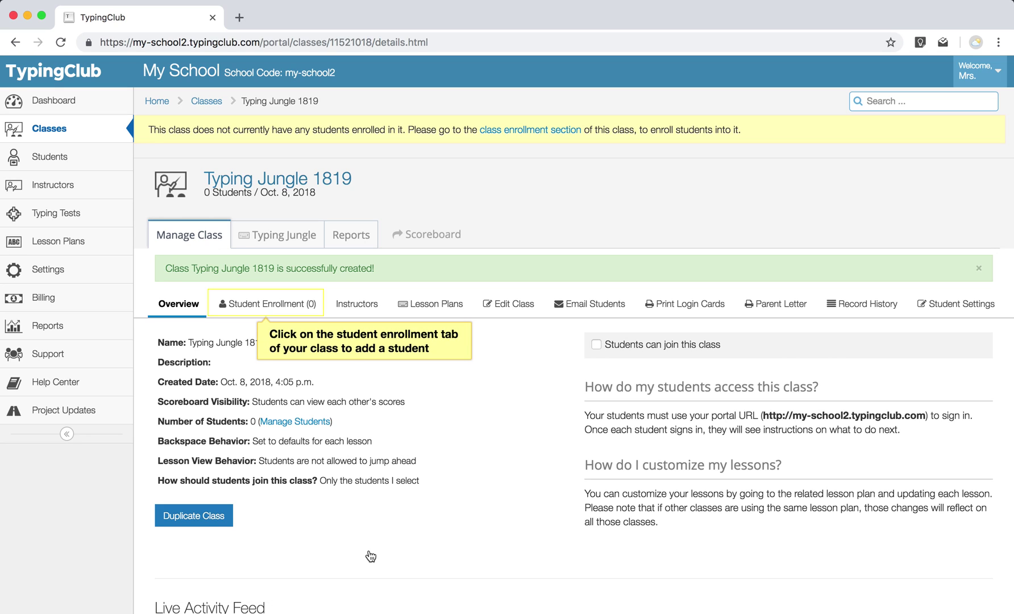
# Pass through Student Enrollment and Add One Student, then open the Students management page.
pyautogui.click(277, 307)
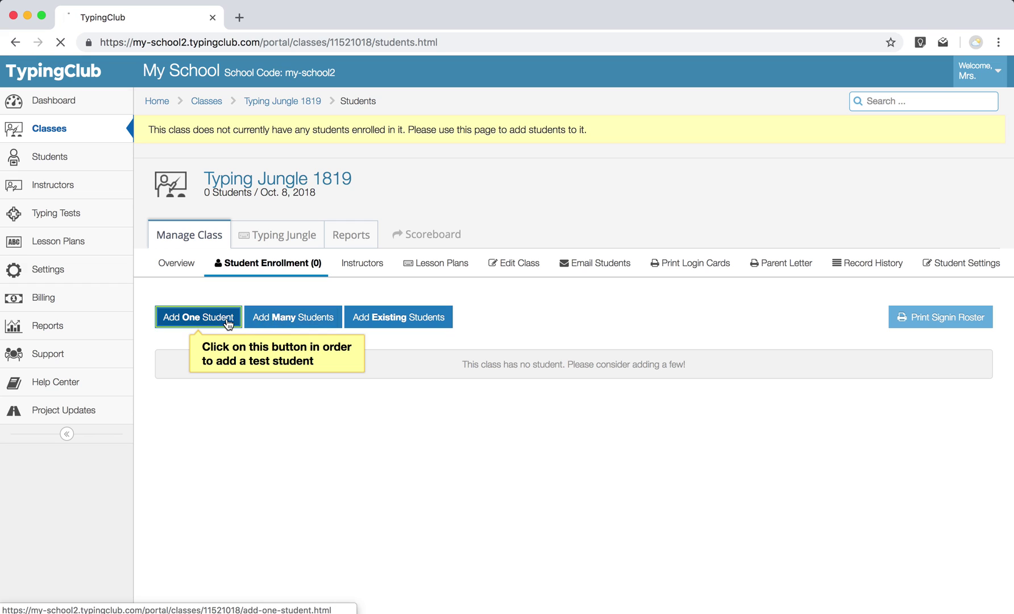
pyautogui.click(198, 316)
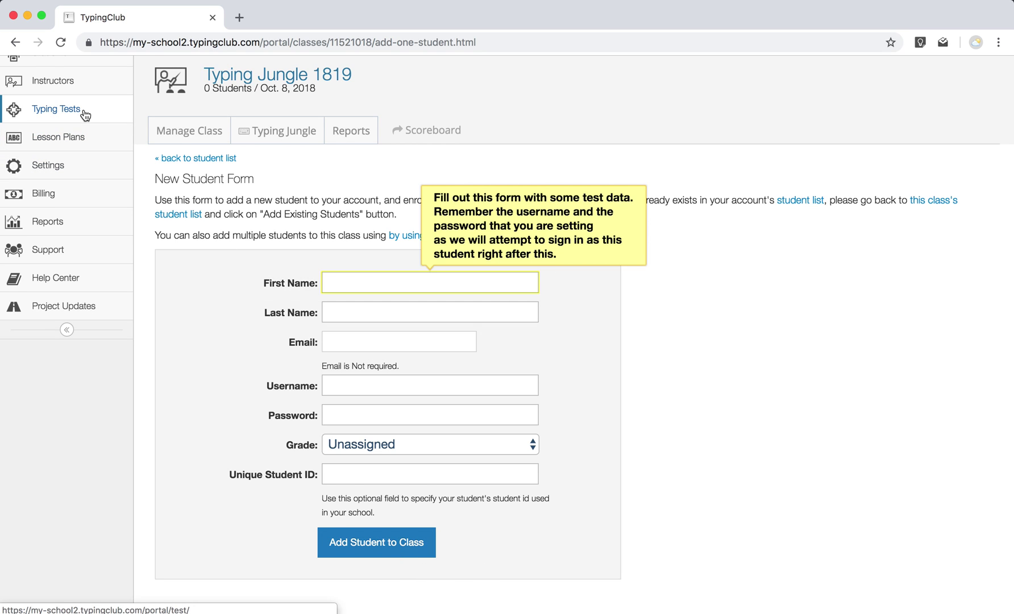
pyautogui.scroll(2, 84, 112)
pyautogui.click(77, 168)
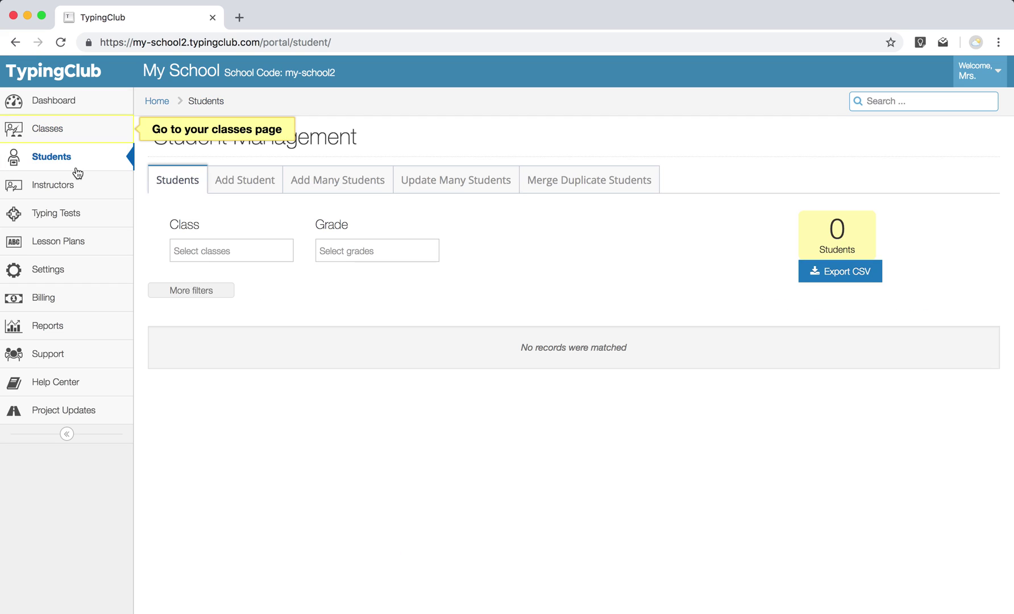
# Start Add Many Students and download the example student spreadsheet.
pyautogui.click(322, 186)
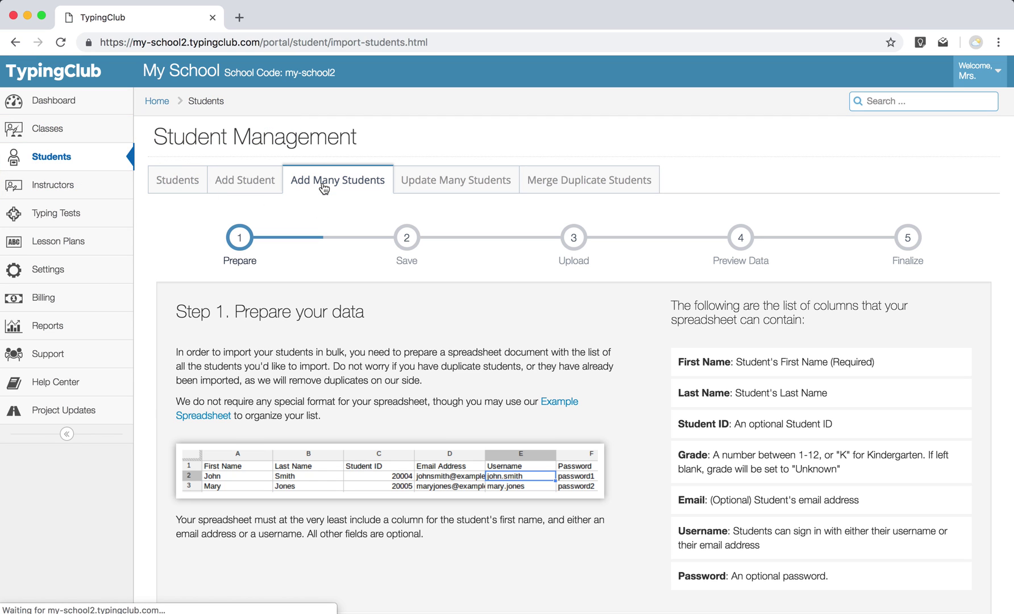
pyautogui.scroll(-3, 381, 381)
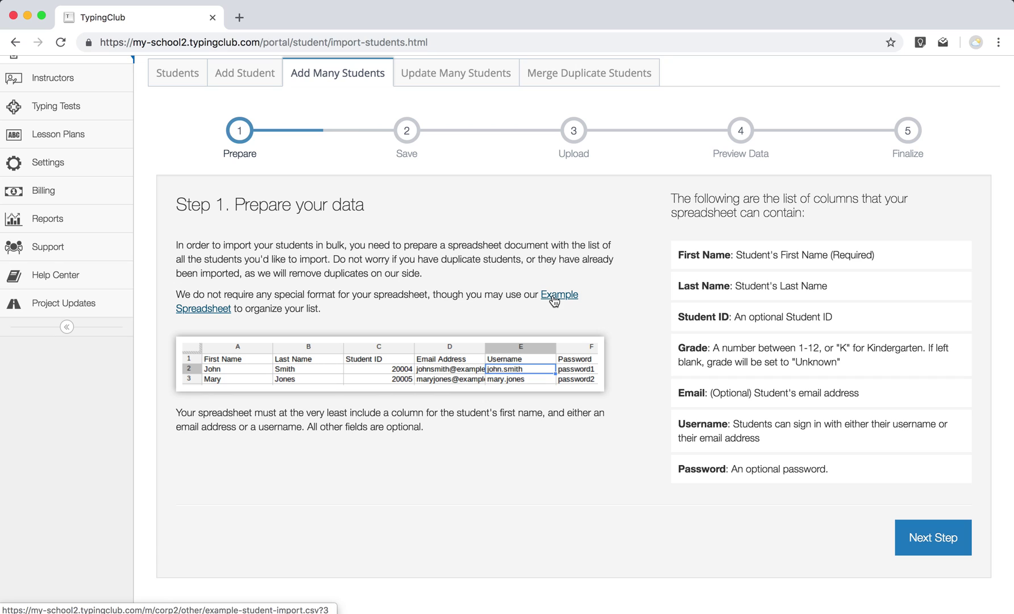
pyautogui.click(554, 301)
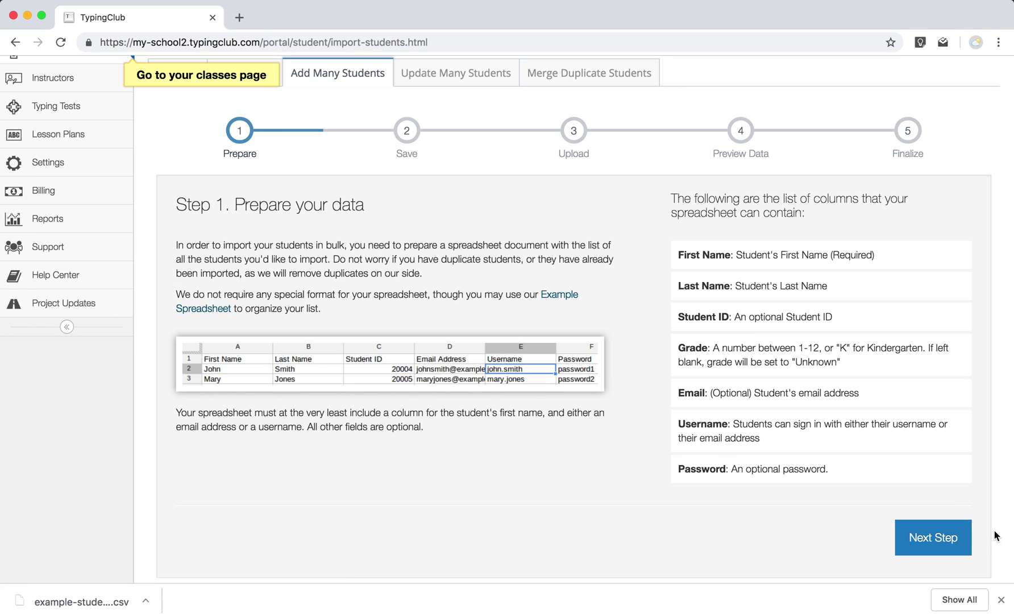
pyautogui.click(950, 544)
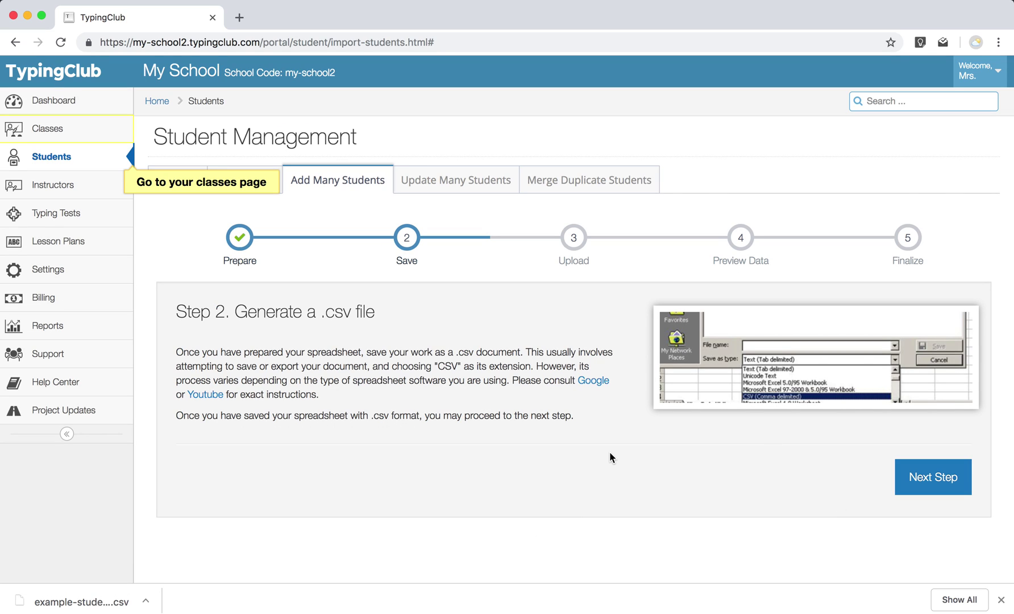
# Upload example-student-import (2).csv and continue to the Step 4 data preview.
pyautogui.click(923, 476)
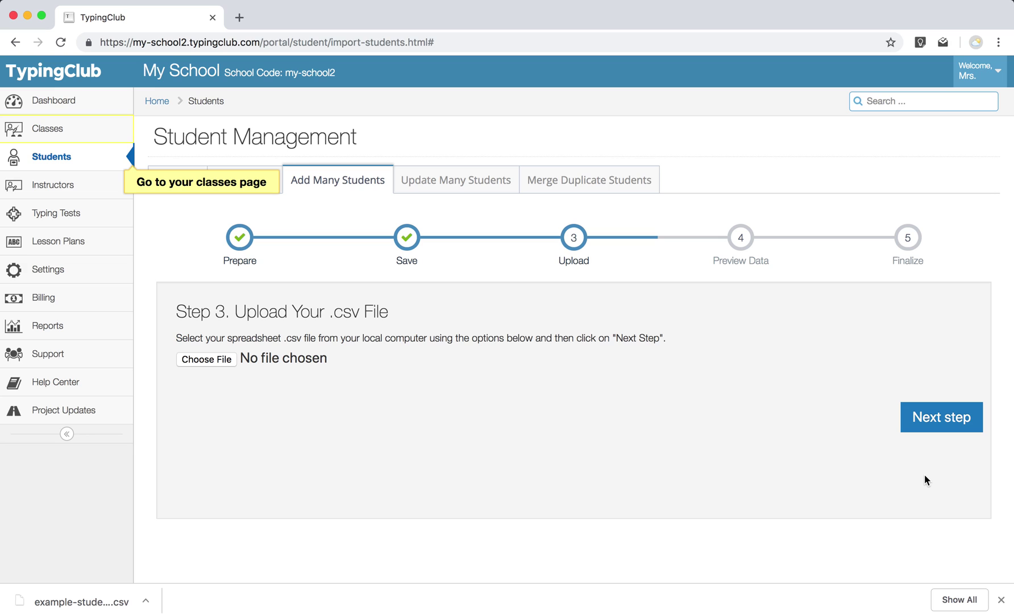
pyautogui.moveTo(85, 601); pyautogui.dragTo(210, 363)
pyautogui.click(951, 419)
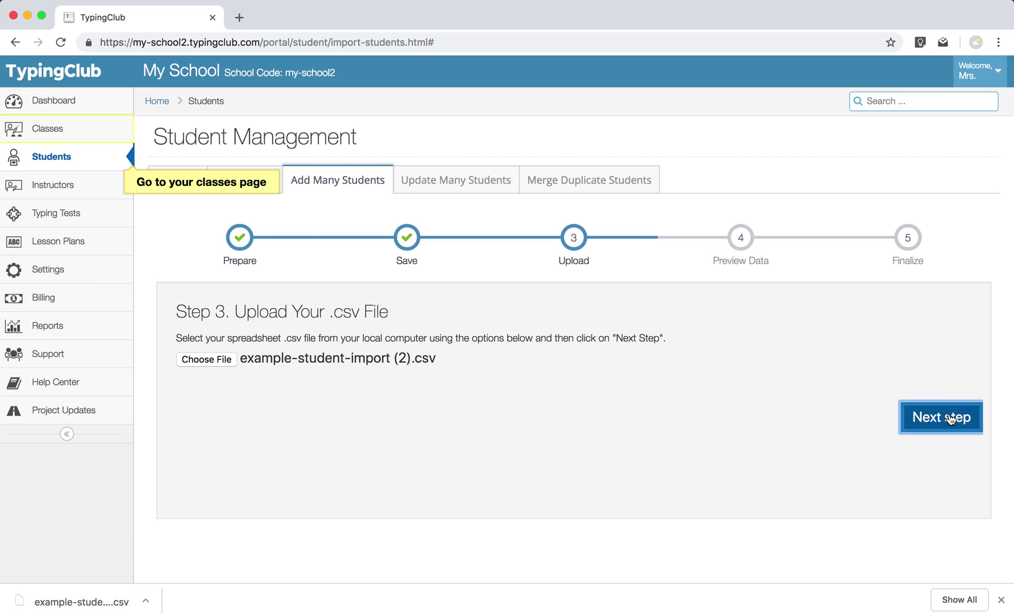
pyautogui.scroll(-3, 746, 533)
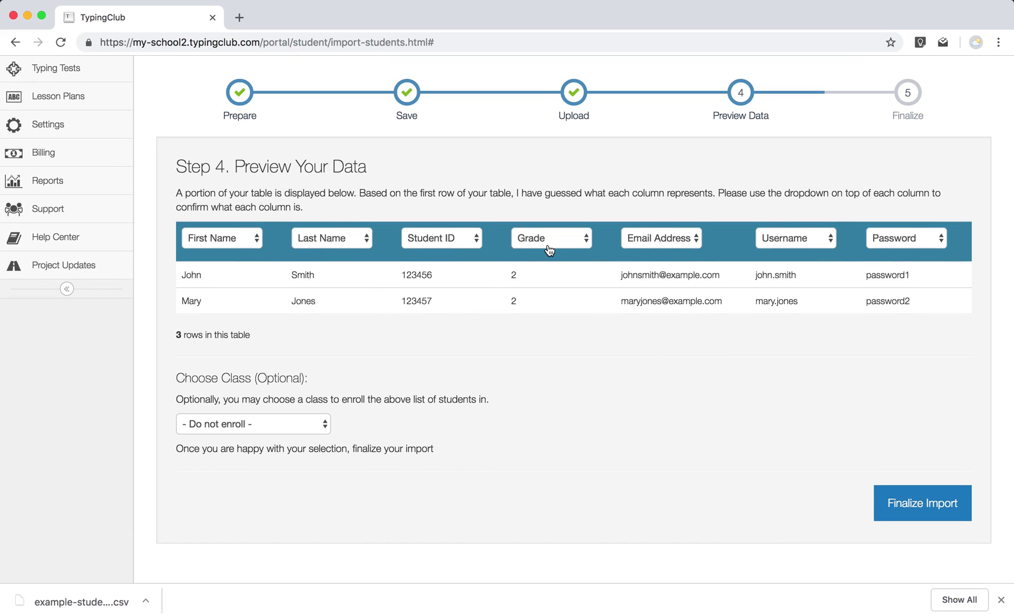
# Keep the column mapped as Username, enroll both students in Typing Jungle 1819, and finalize.
pyautogui.click(818, 242)
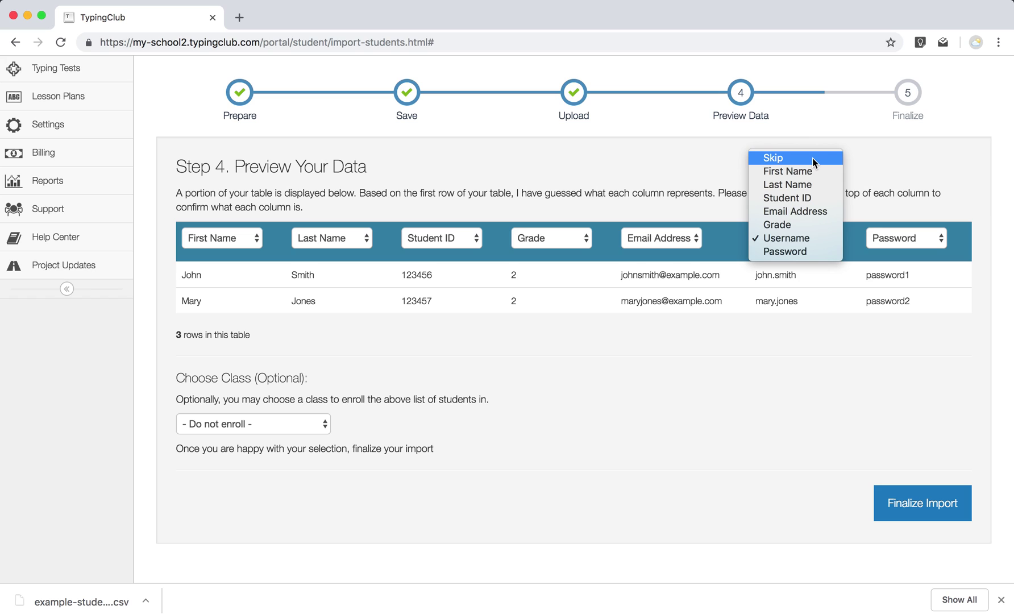
pyautogui.click(803, 239)
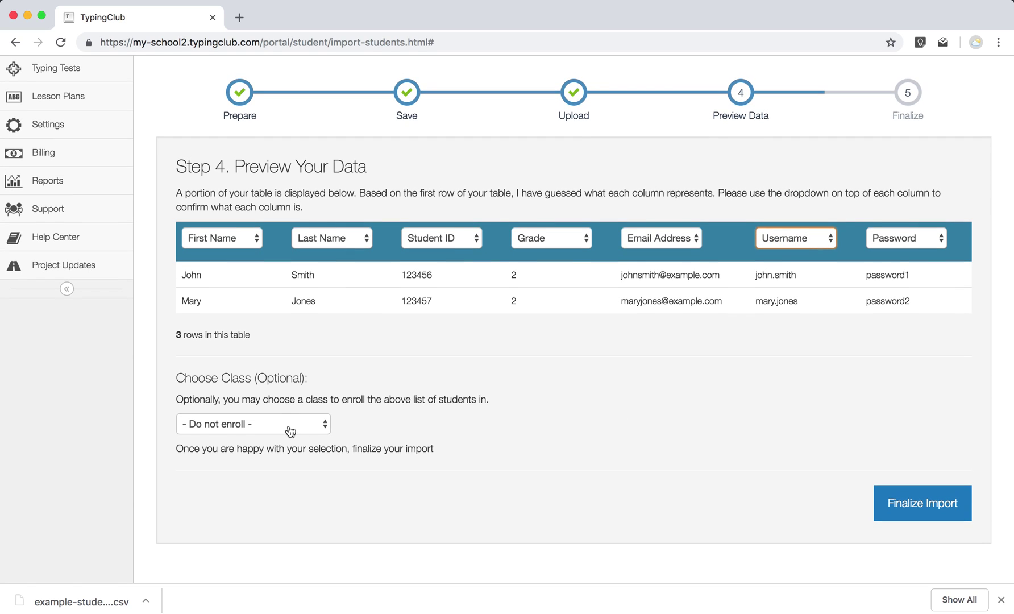
pyautogui.click(290, 426)
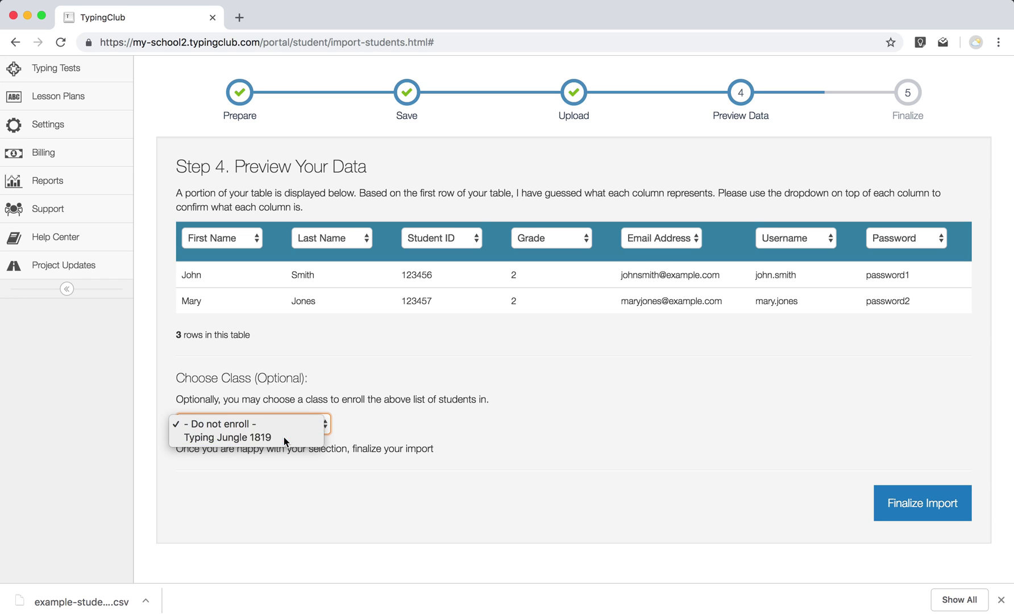
pyautogui.click(283, 437)
pyautogui.click(884, 505)
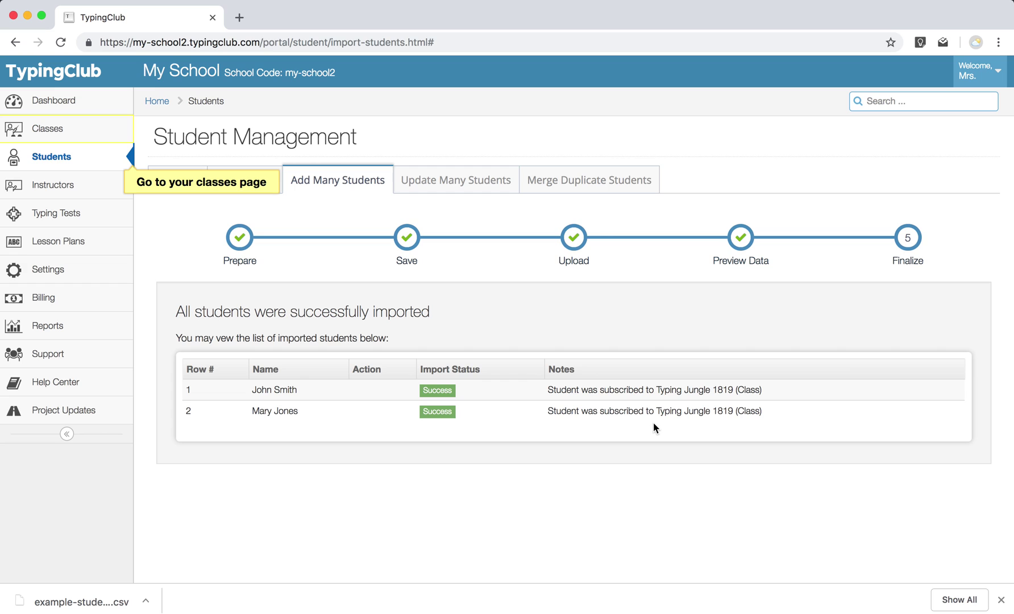
# Import the Herbology class from Google Classroom via the class import window.
pyautogui.click(99, 139)
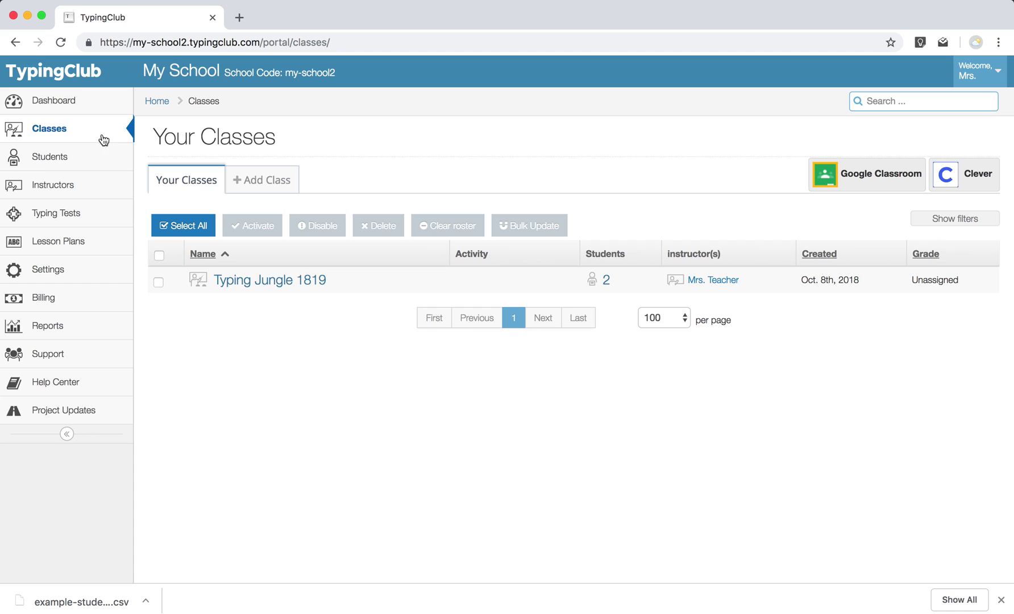
pyautogui.click(870, 183)
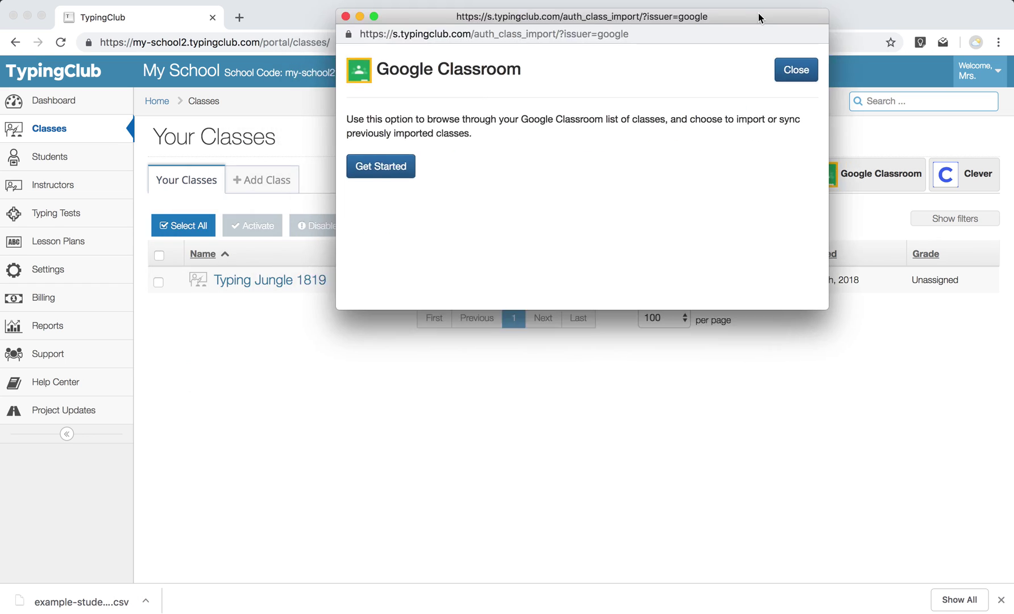
pyautogui.moveTo(759, 17); pyautogui.dragTo(749, 61)
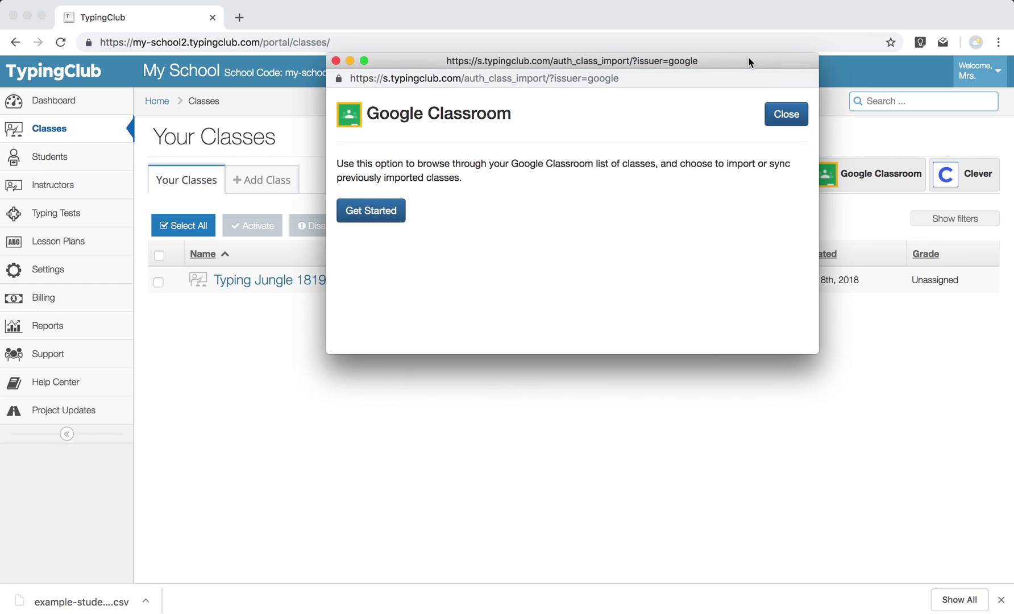
pyautogui.click(380, 215)
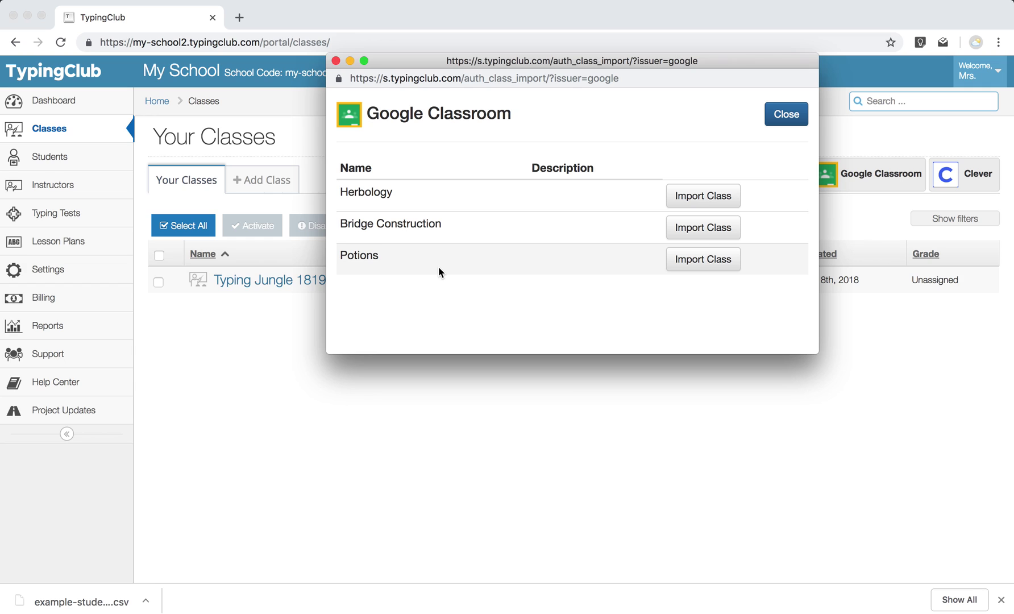
pyautogui.click(705, 195)
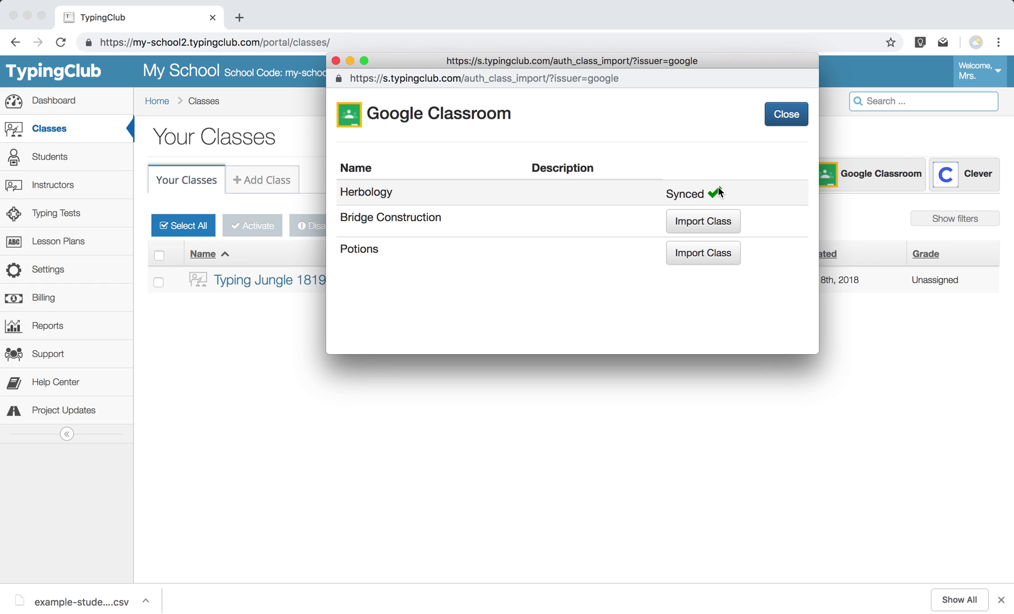
pyautogui.click(787, 116)
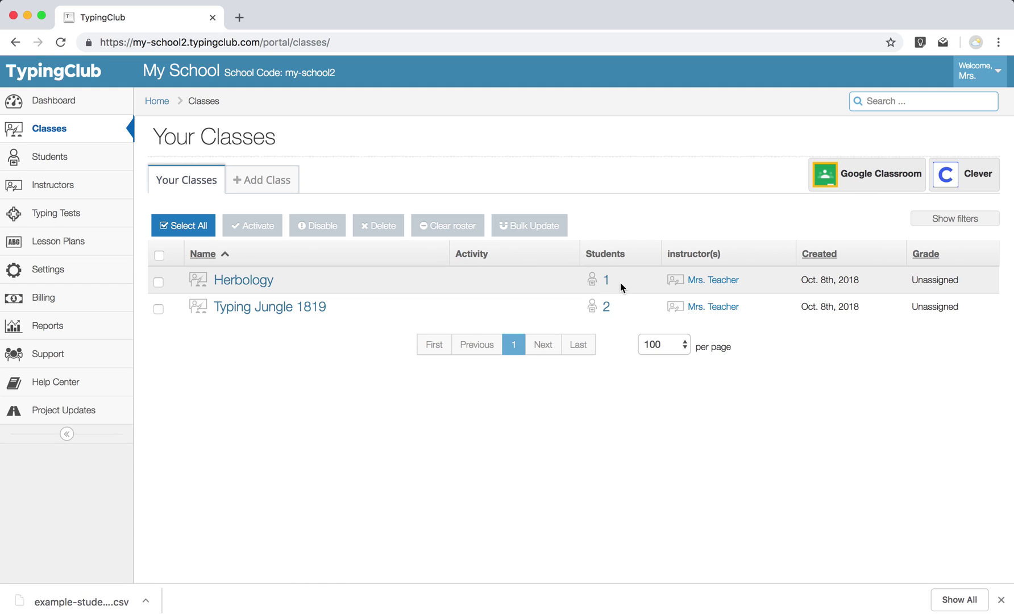
# Re-sync Herbology with Google Classroom and close the import window.
pyautogui.click(843, 183)
pyautogui.click(175, 477)
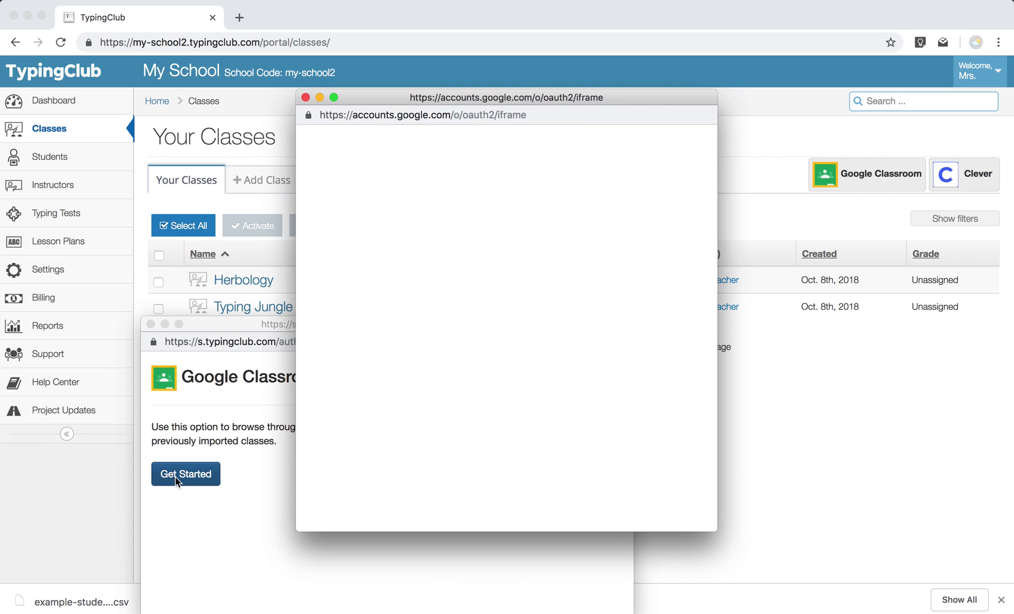
pyautogui.moveTo(410, 321); pyautogui.dragTo(503, 167)
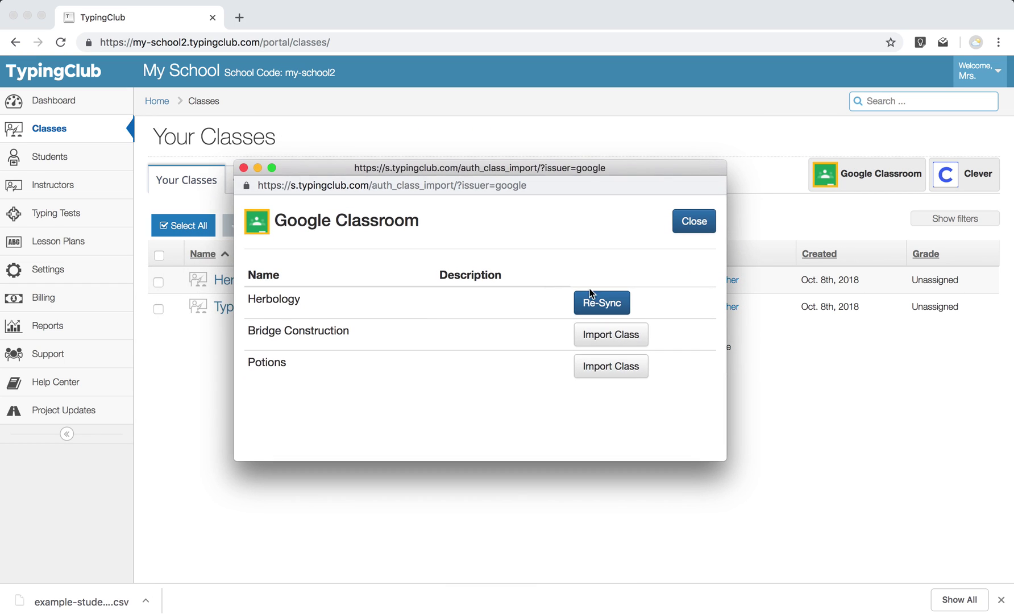
pyautogui.click(611, 309)
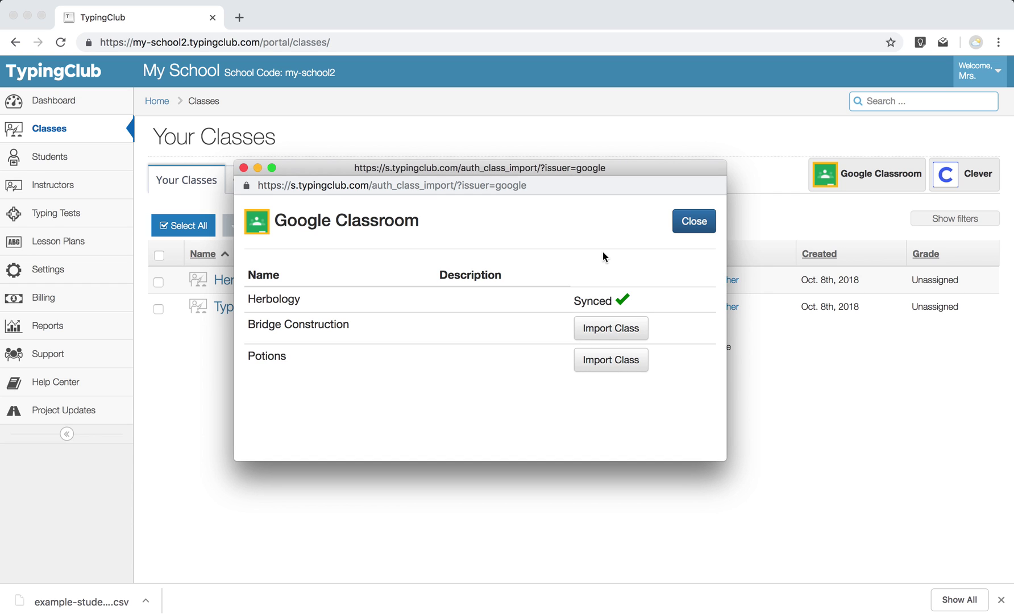
pyautogui.click(709, 224)
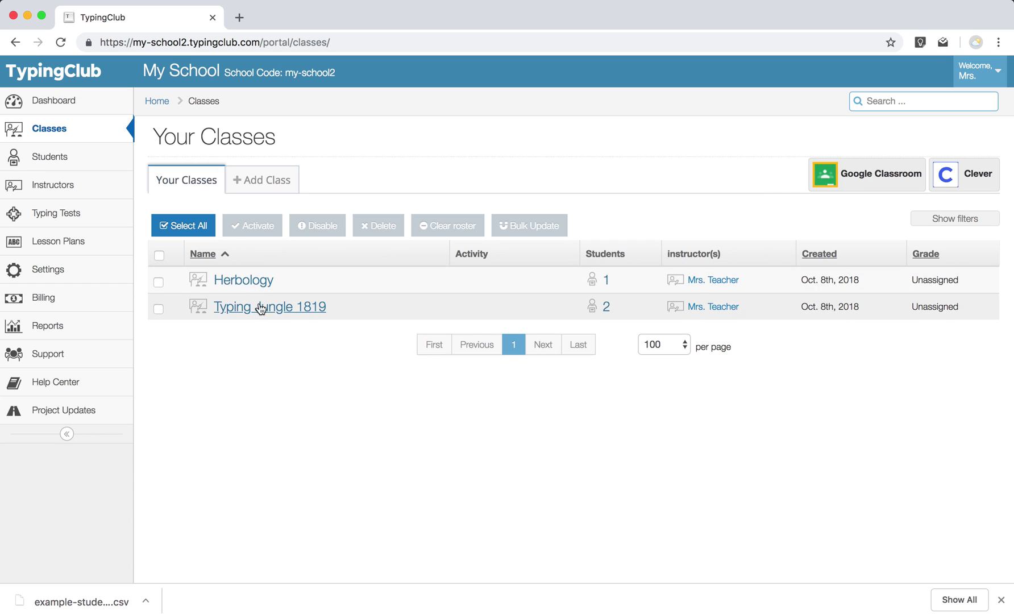
# Check Herbology's enrolled student, then return to the classes list.
pyautogui.click(257, 286)
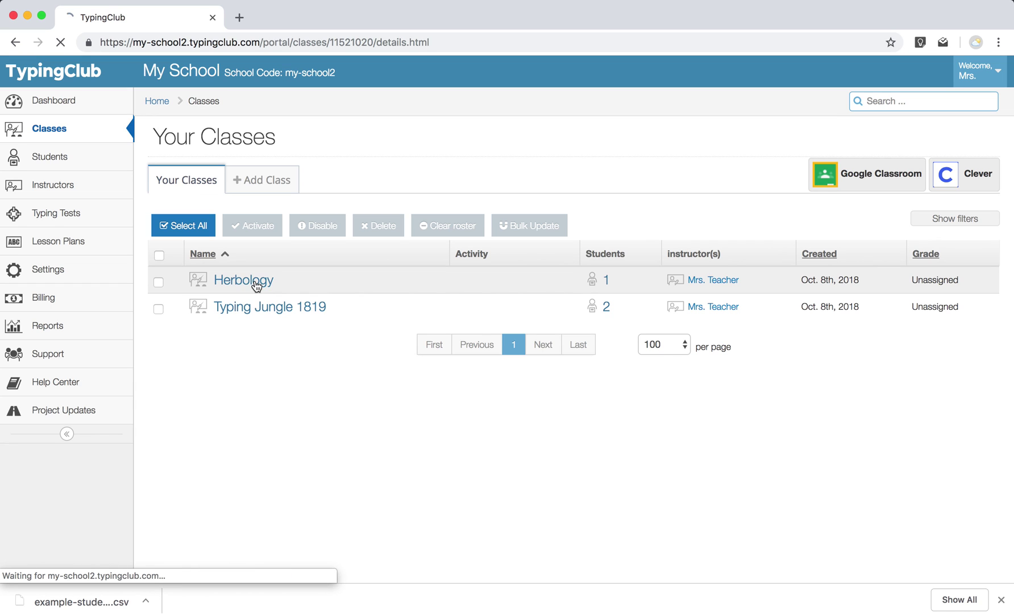
pyautogui.click(272, 222)
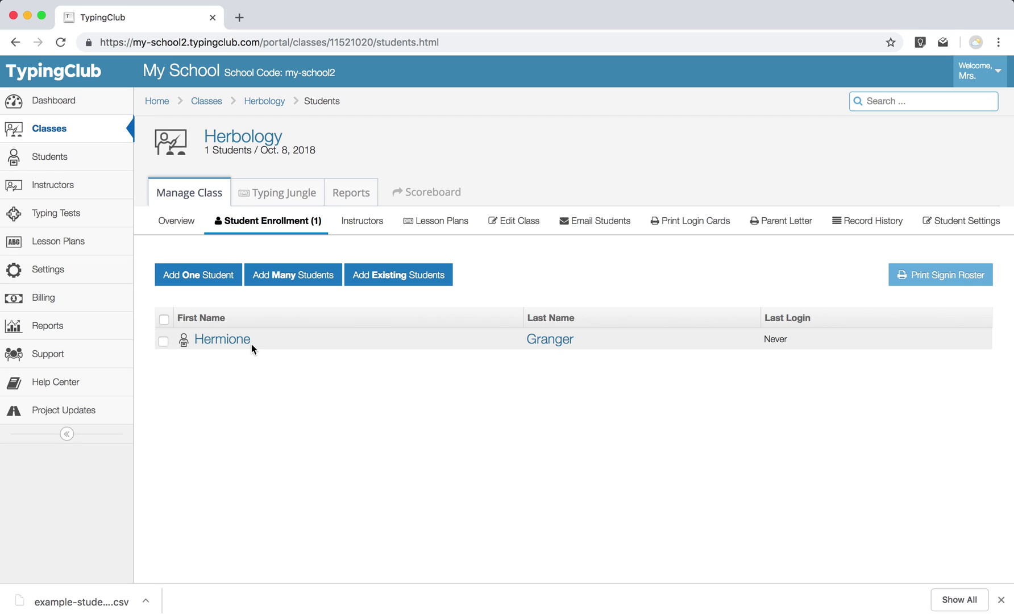
pyautogui.click(58, 140)
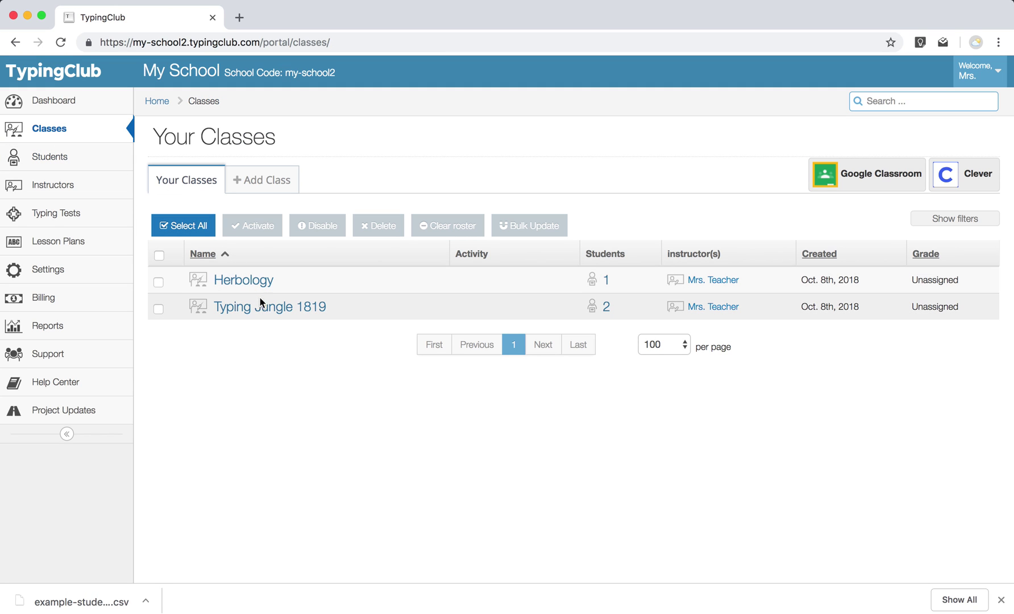
# Enable 'Students can join this class' on Typing Jungle 1819 and select its direct sign-up link.
pyautogui.click(262, 312)
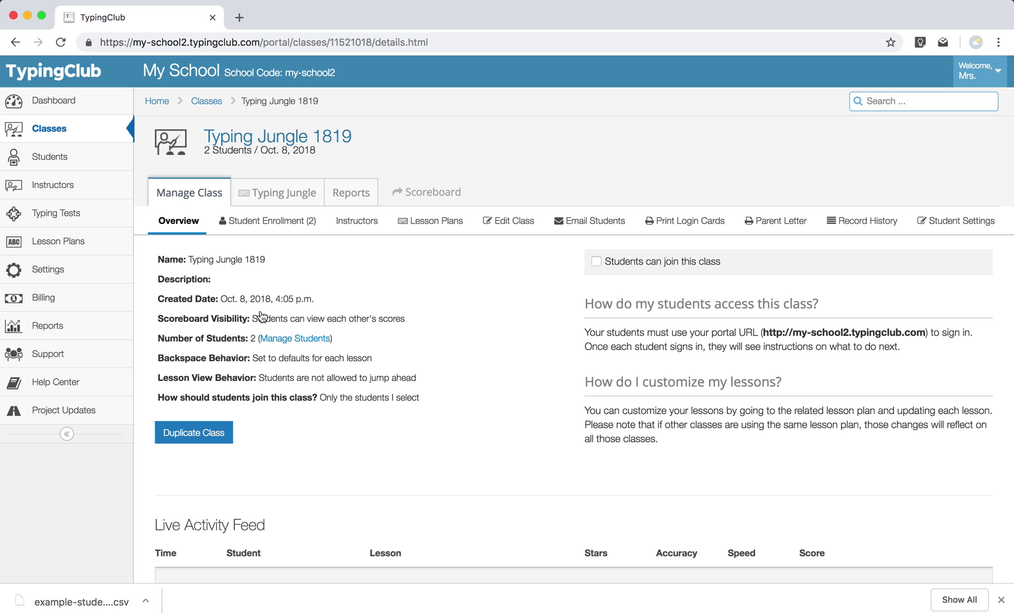
pyautogui.click(597, 262)
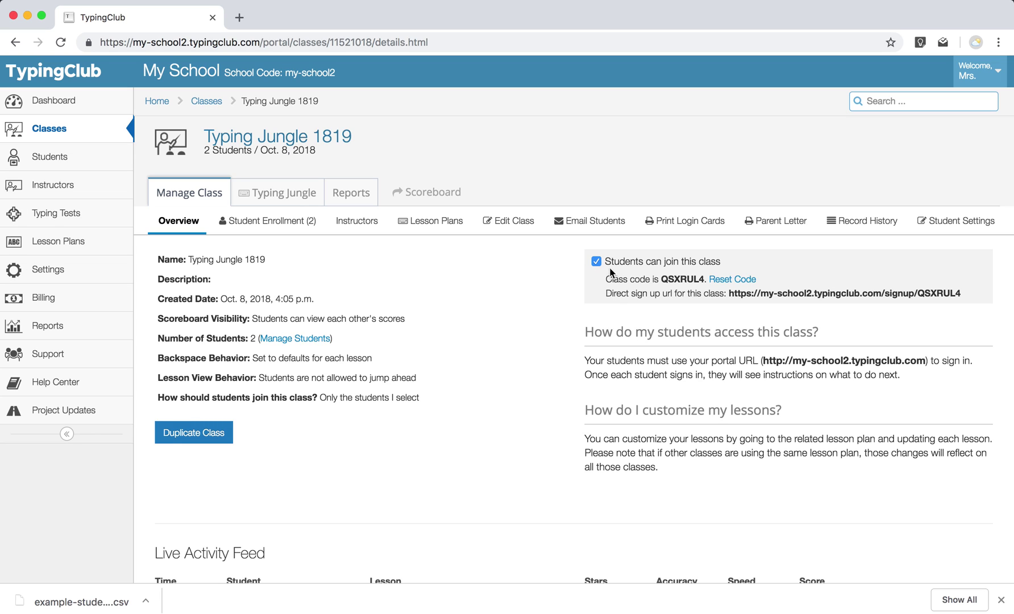
pyautogui.scroll(-1, 583, 313)
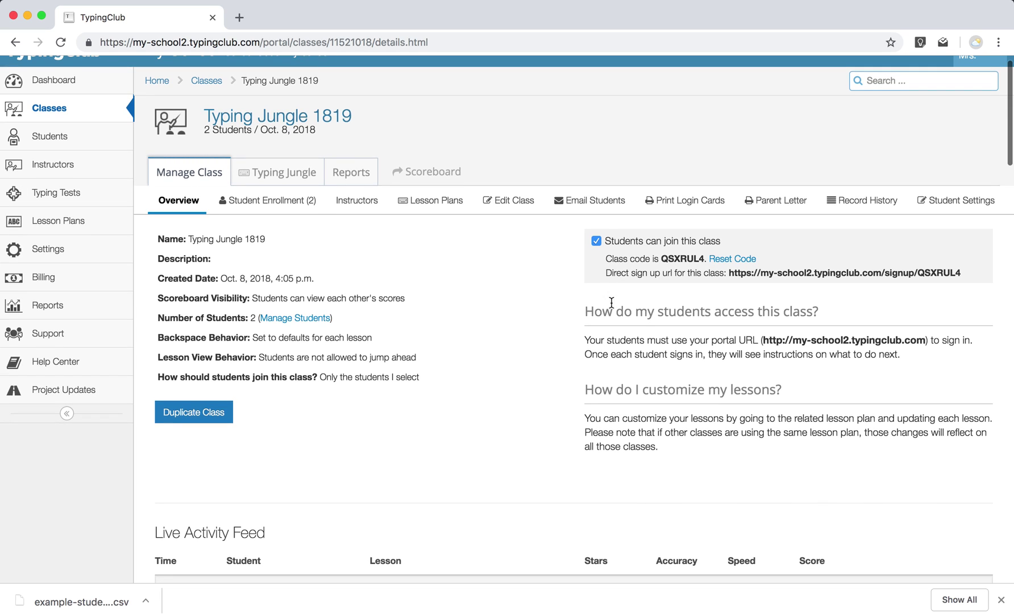
pyautogui.doubleClick(673, 263)
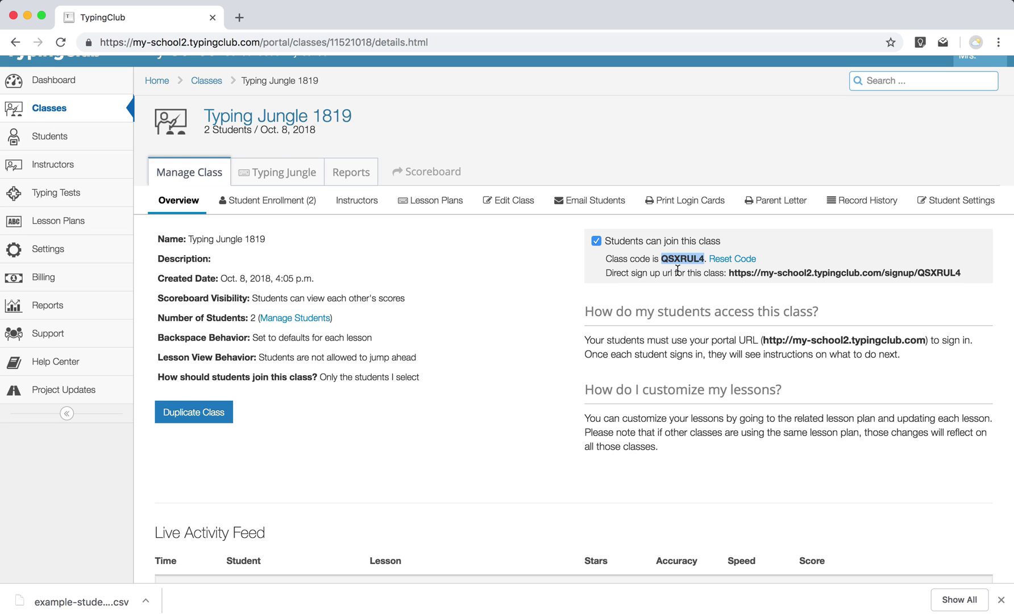
pyautogui.click(737, 284)
pyautogui.moveTo(730, 273); pyautogui.dragTo(961, 268)
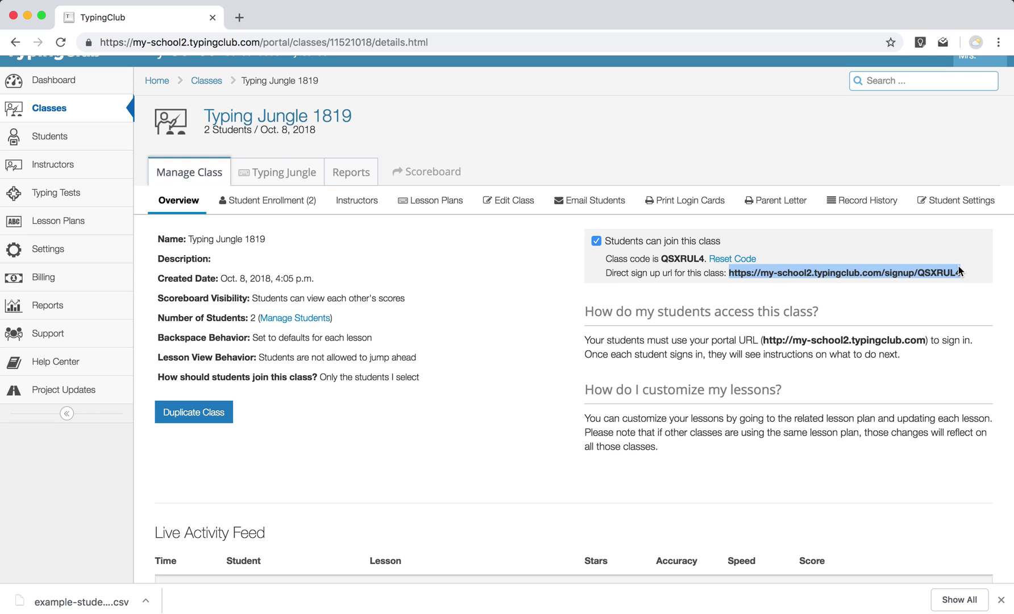
# Load the copied sign-up link in a new tab to preview the student page, then return to the class.
pyautogui.press('cmd+c')
pyautogui.press('cmd+t')
pyautogui.press('cmd+v')
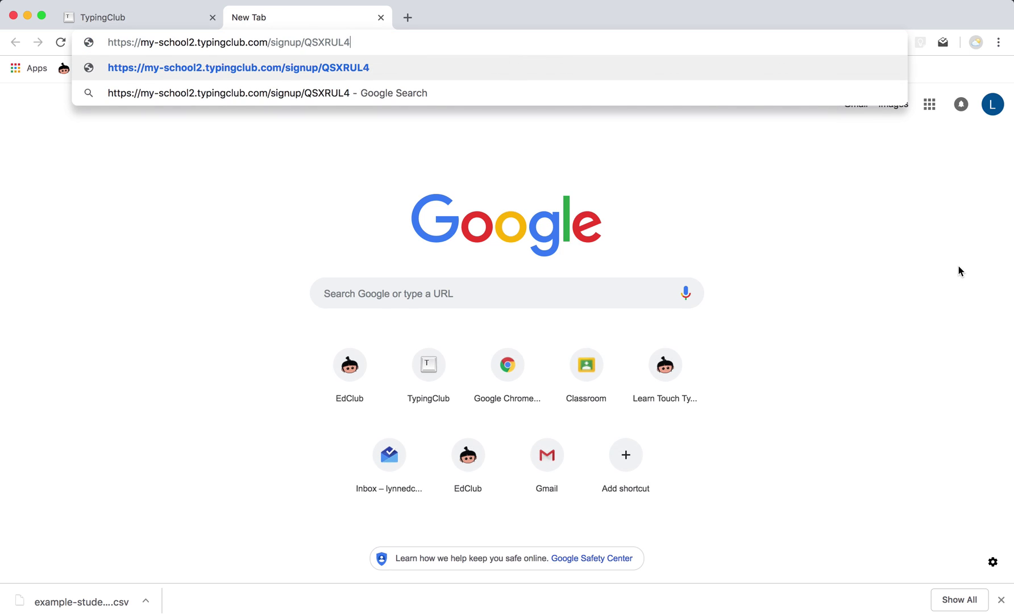
pyautogui.press('Return')
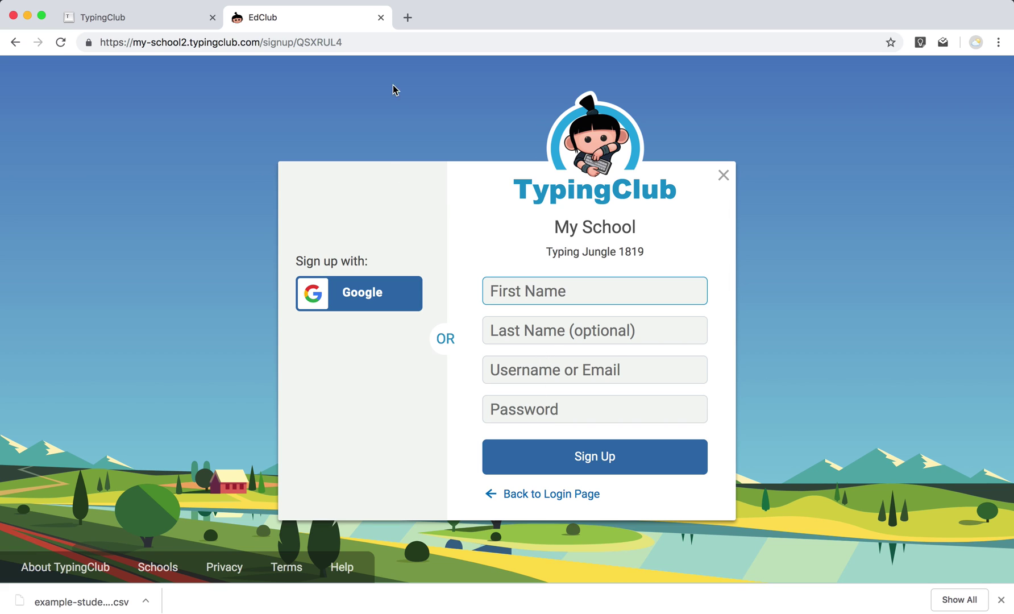
pyautogui.hotkey('ctrl', 'shift', 'Tab')
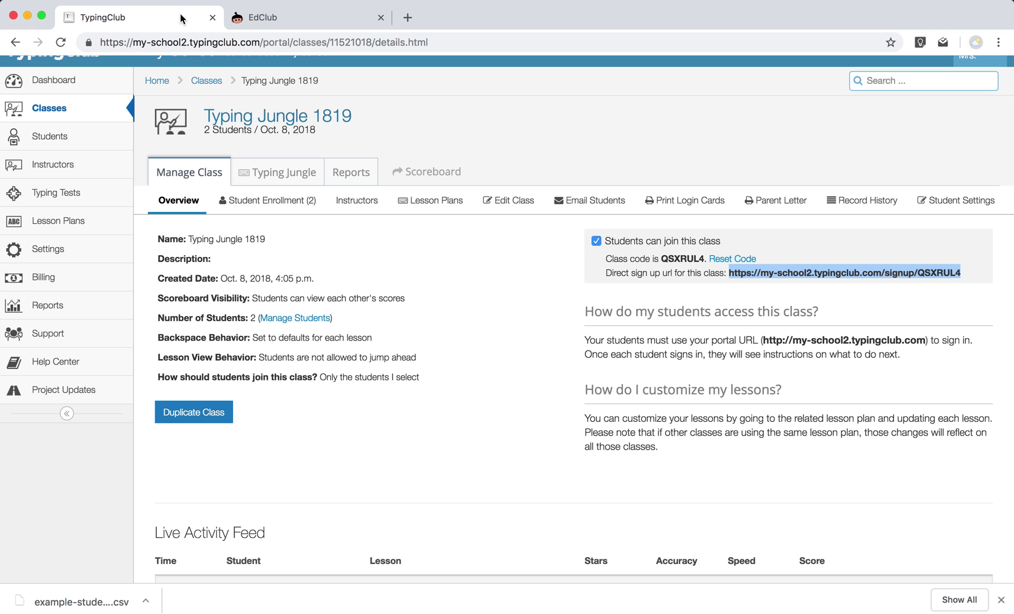
pyautogui.click(539, 312)
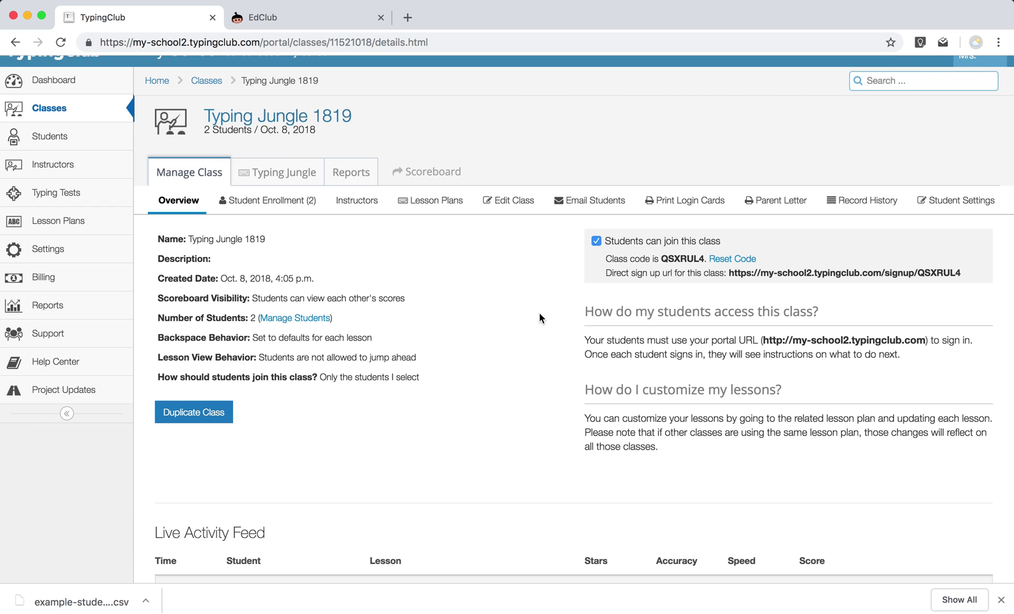
pyautogui.scroll(1, 539, 313)
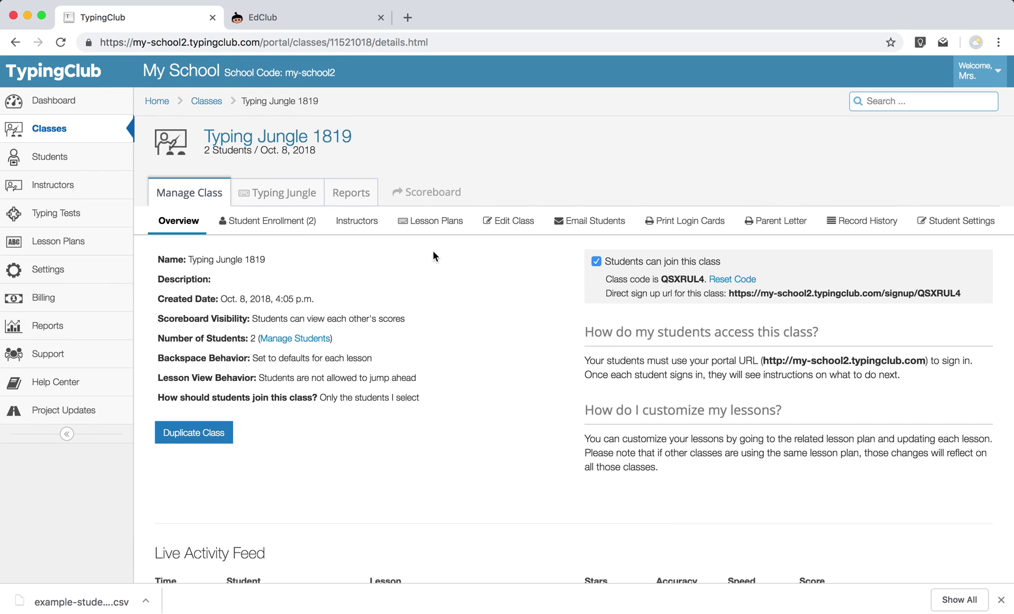
pyautogui.click(286, 236)
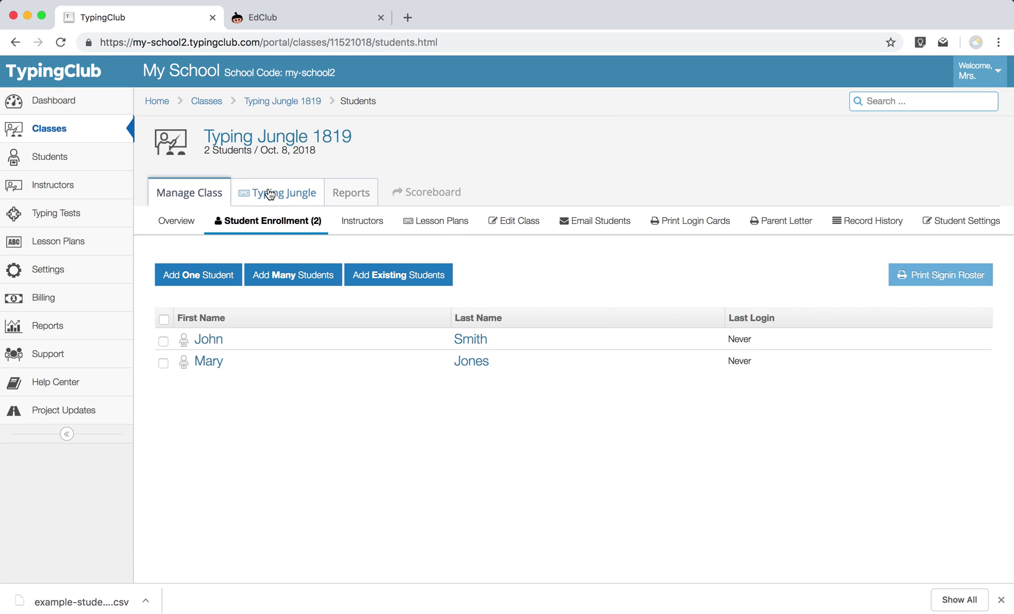
pyautogui.click(289, 199)
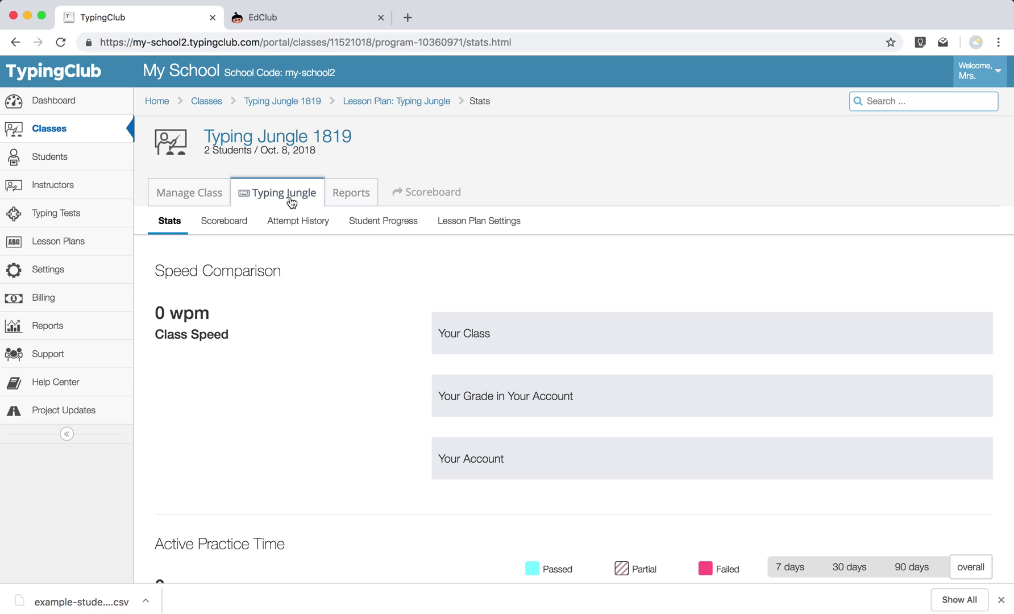
pyautogui.click(188, 199)
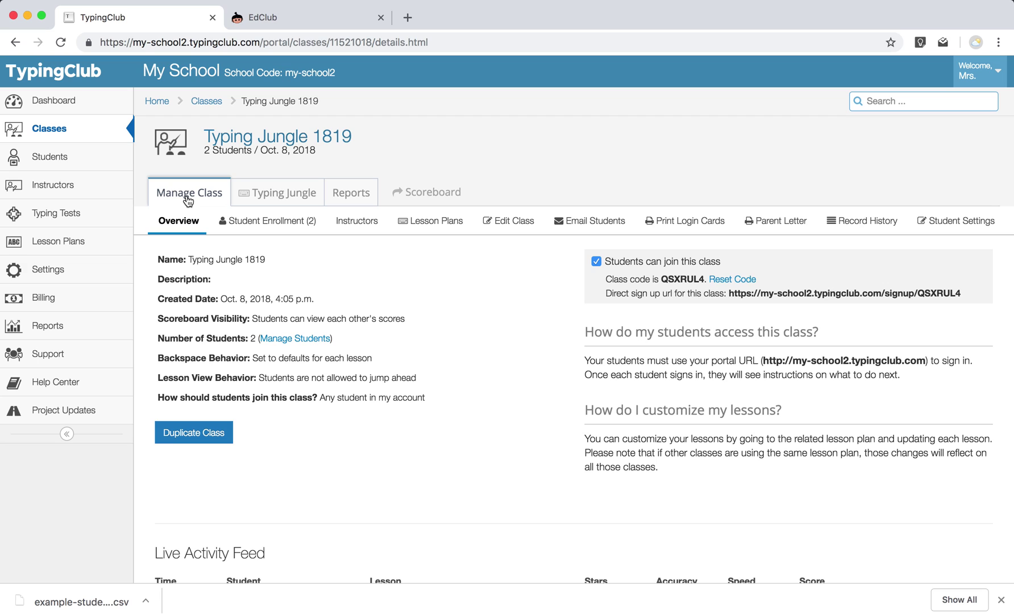
# Install the Jungle Junior plan (Kindergarten - 1st, 250 lessons) from the lesson plan library.
pyautogui.click(83, 246)
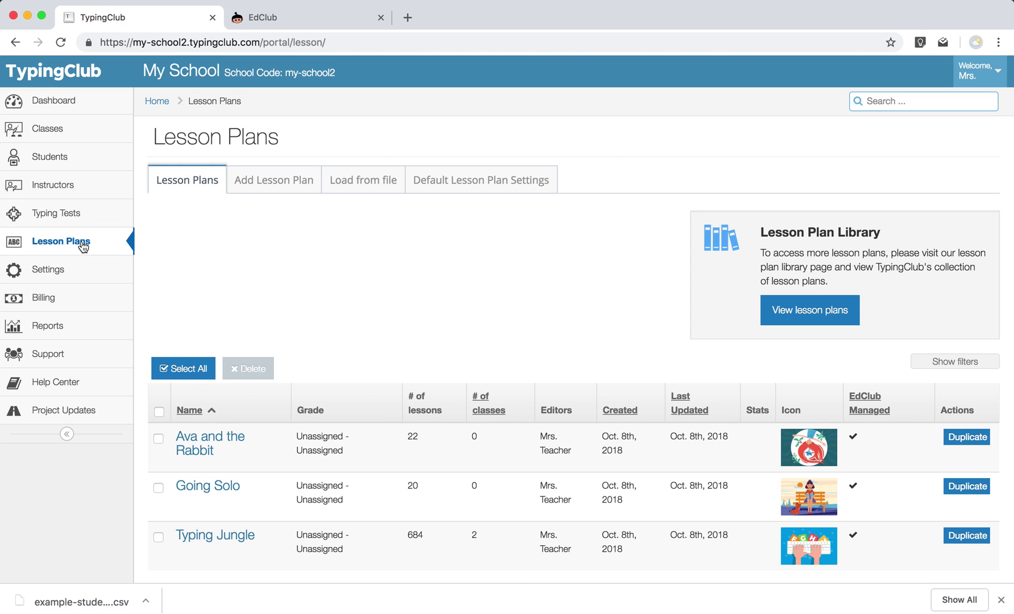
pyautogui.click(830, 316)
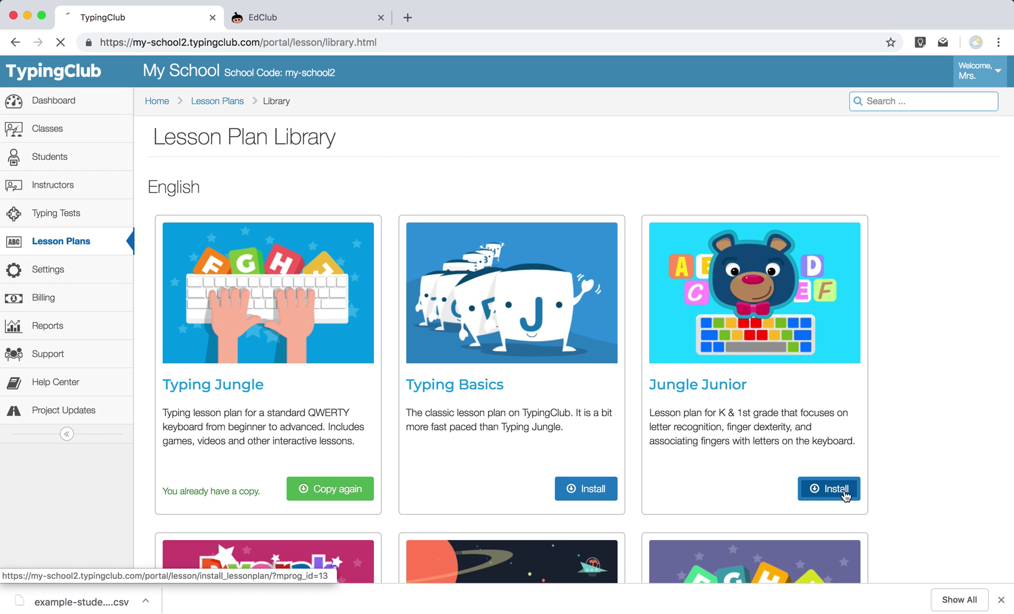
pyautogui.click(846, 495)
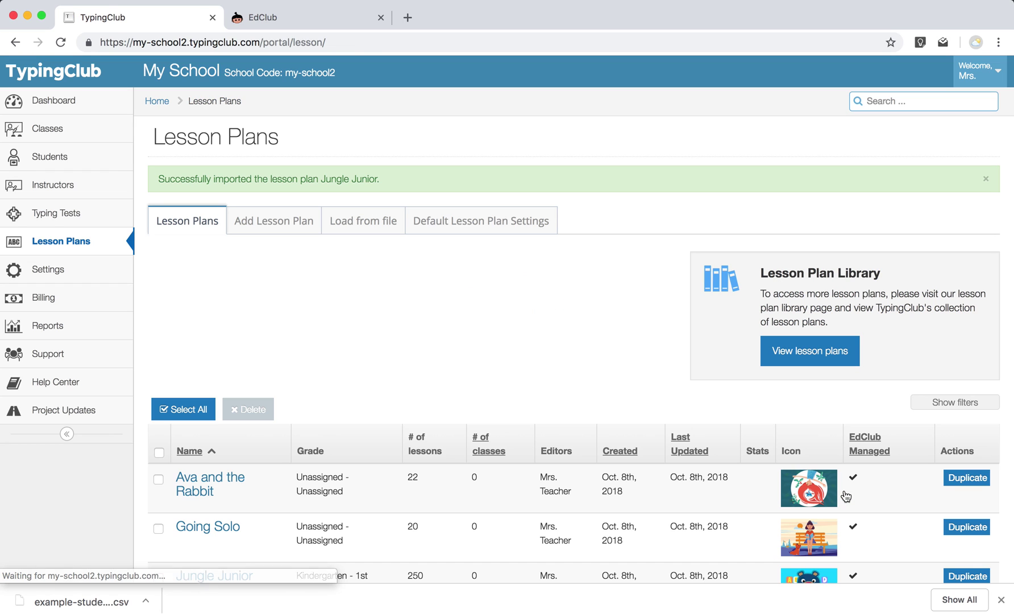
pyautogui.scroll(-2, 646, 492)
pyautogui.scroll(-2, 647, 486)
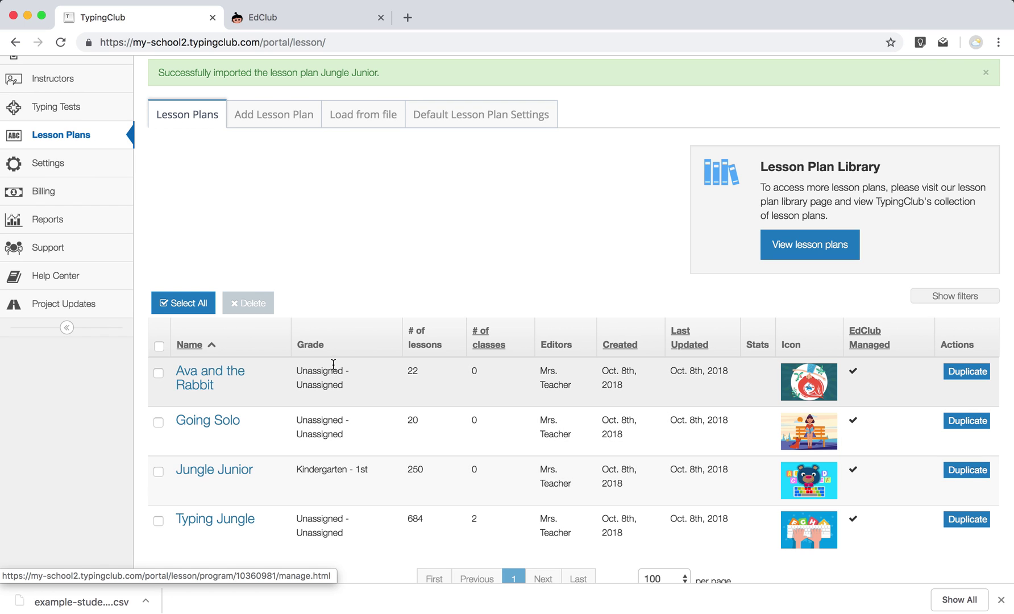
pyautogui.scroll(3, 333, 365)
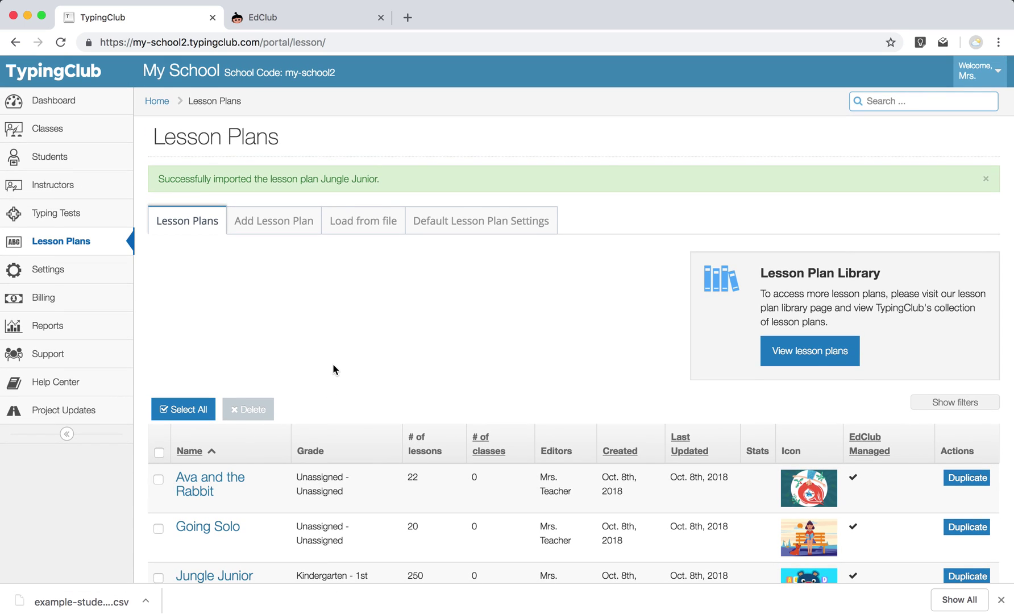